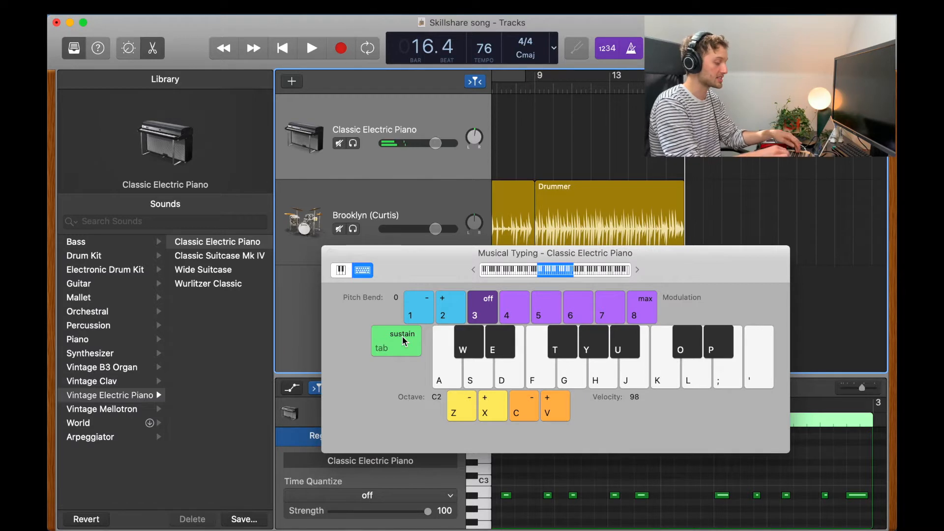
Play F, A, C and D on the Classic Electric Piano with Musical Typing, using the sustain control
key(Tab)
key(f)
key(h)
key(k)
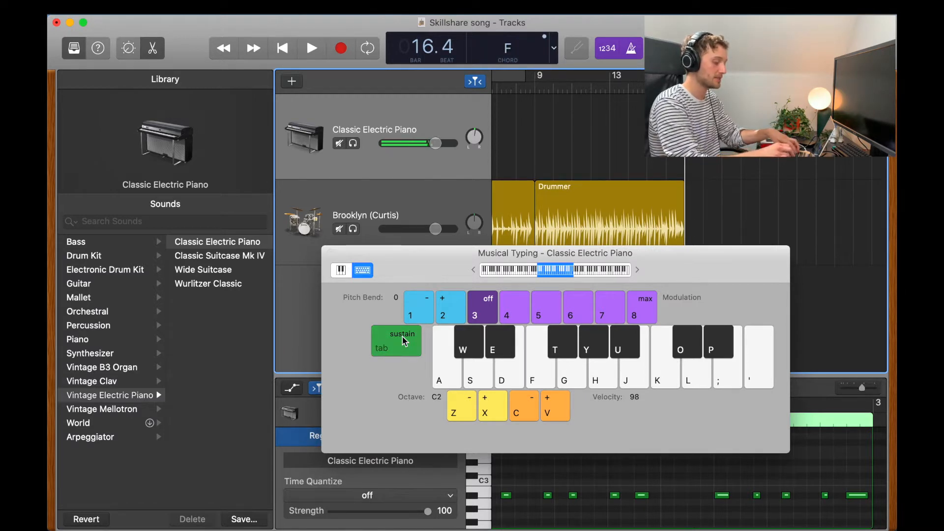
key(l)
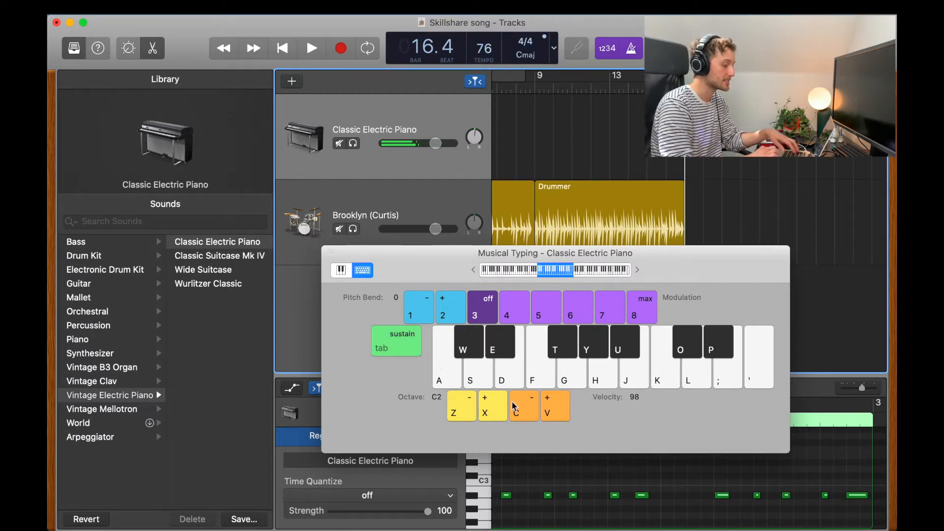
Lower the Musical Typing octave to C1 and then one further, playing a few low D and E notes in each
click(461, 410)
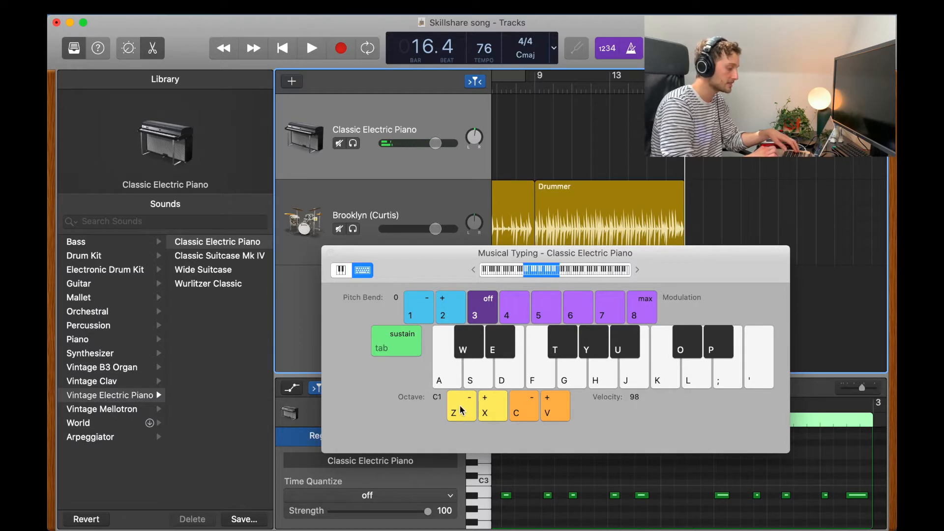
key(Tab)
key(d)
key(s)
key(d)
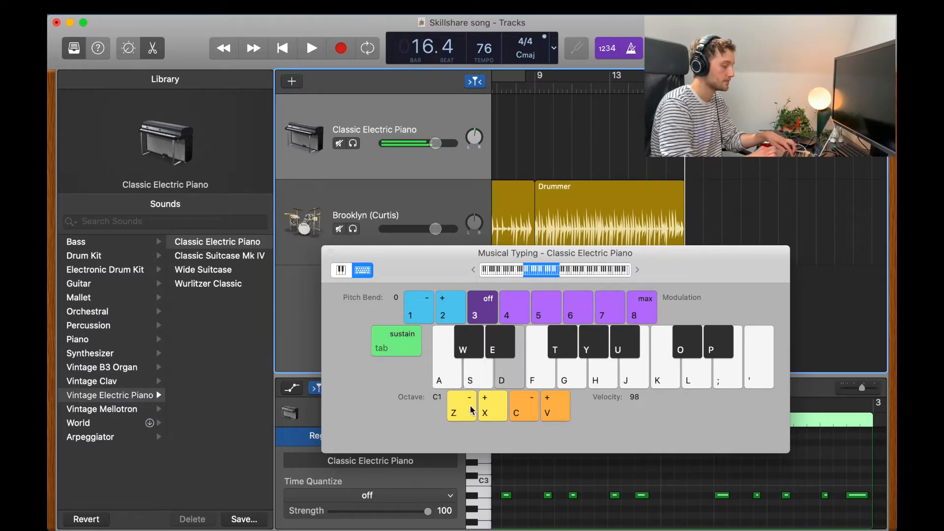
click(460, 414)
key(s)
key(d)
Shift the Musical Typing range up to octave C6, play a few high notes, and return the range to C2
drag(541, 270, 635, 271)
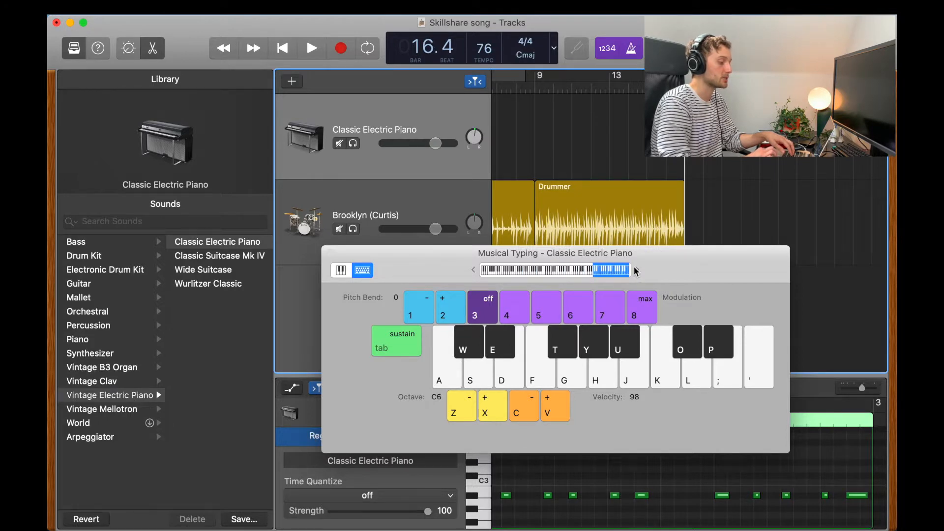
key(a)
key(h)
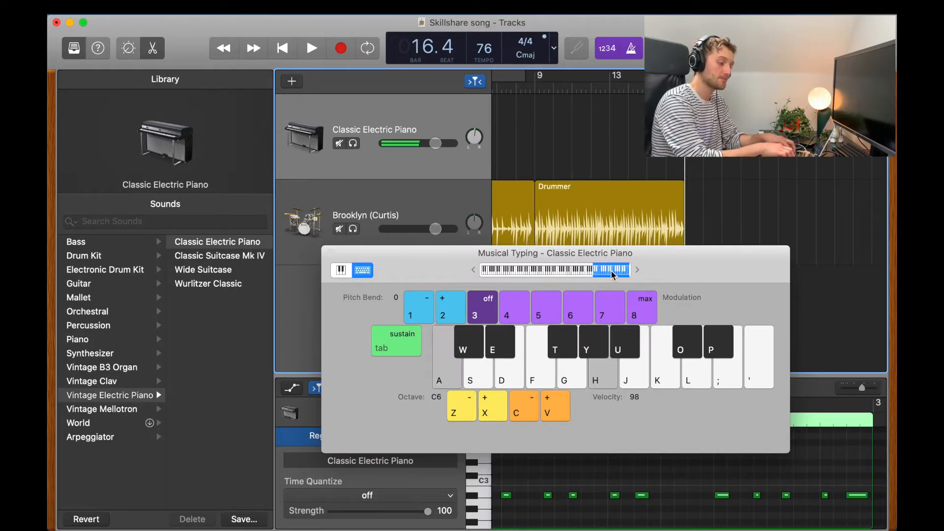
key(d)
key(l)
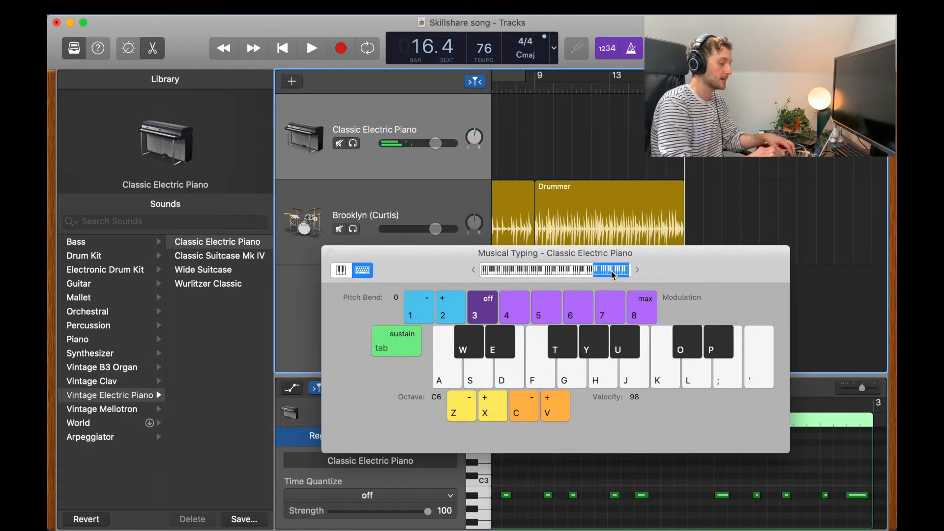
drag(615, 270, 567, 273)
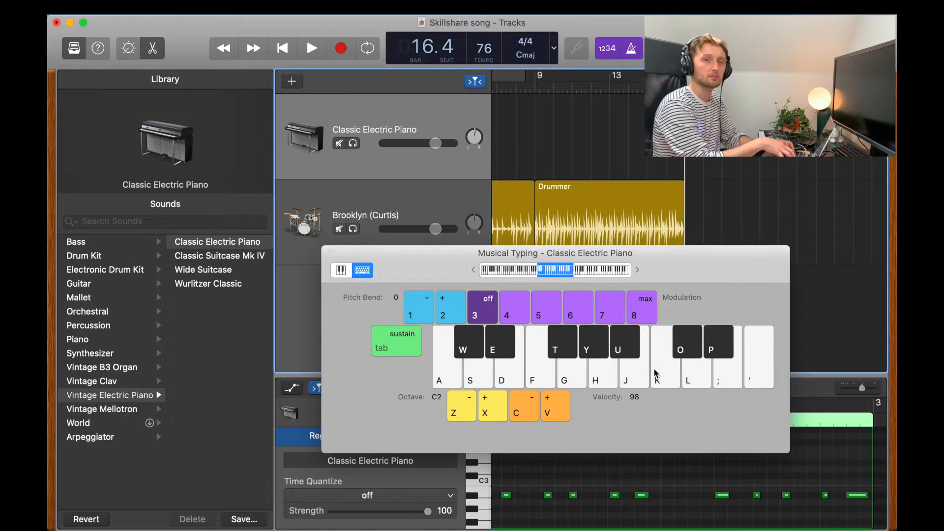
Reduce the Musical Typing velocity to 48, playing a few notes along the way to hear the softer level
click(532, 413)
click(532, 414)
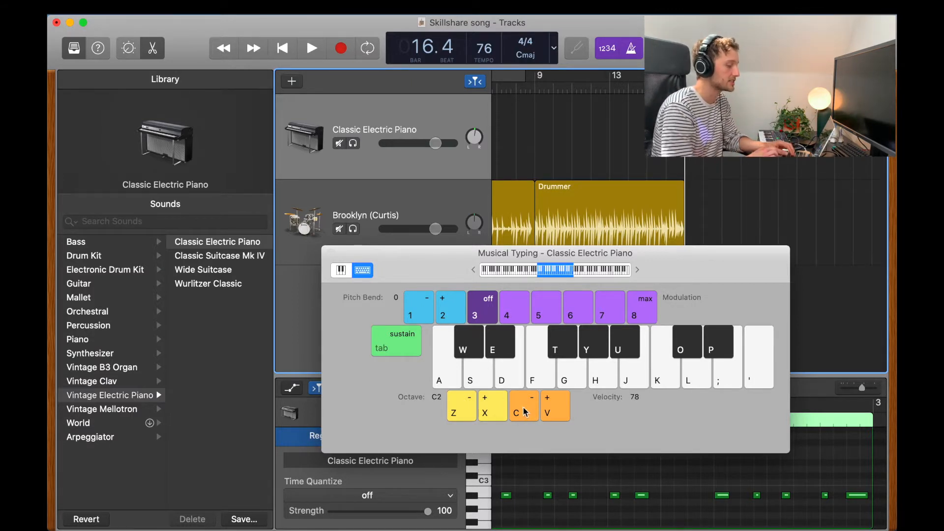
click(525, 413)
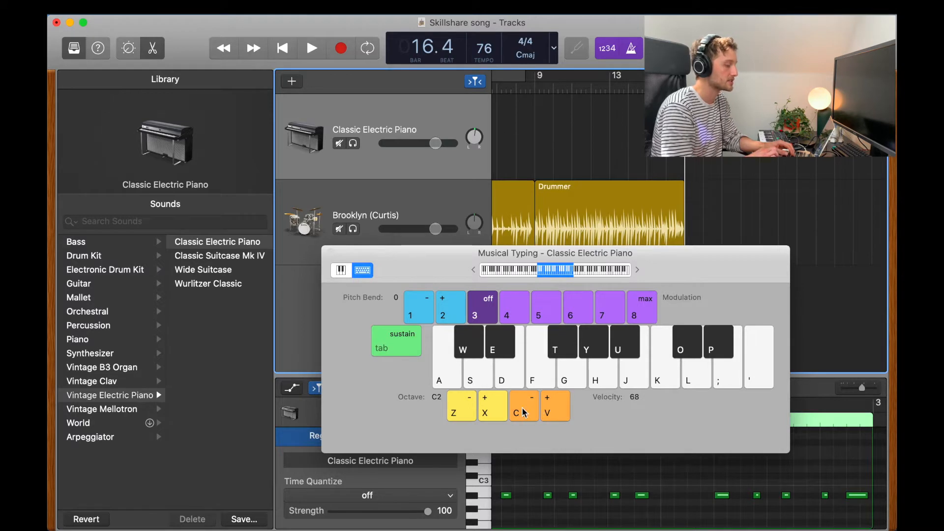
key(s)
key(d)
key(g)
key(h)
key(j)
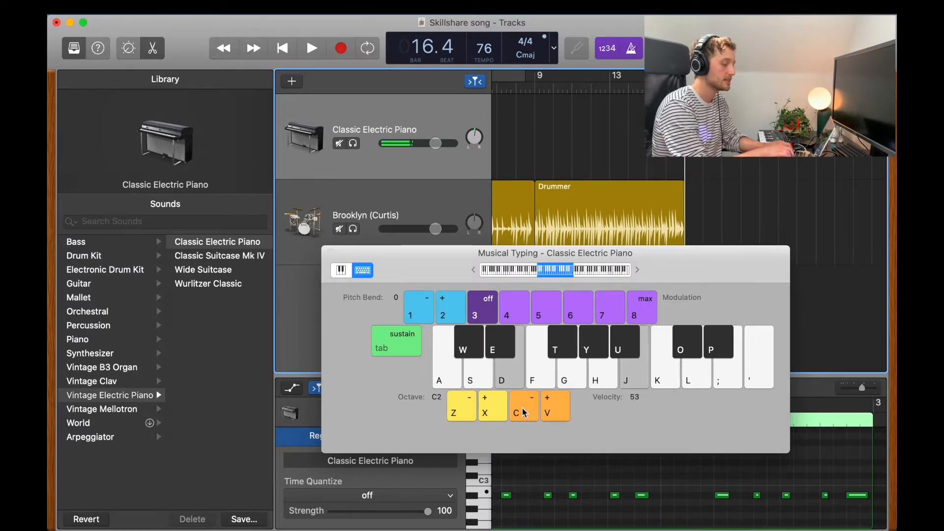
click(524, 413)
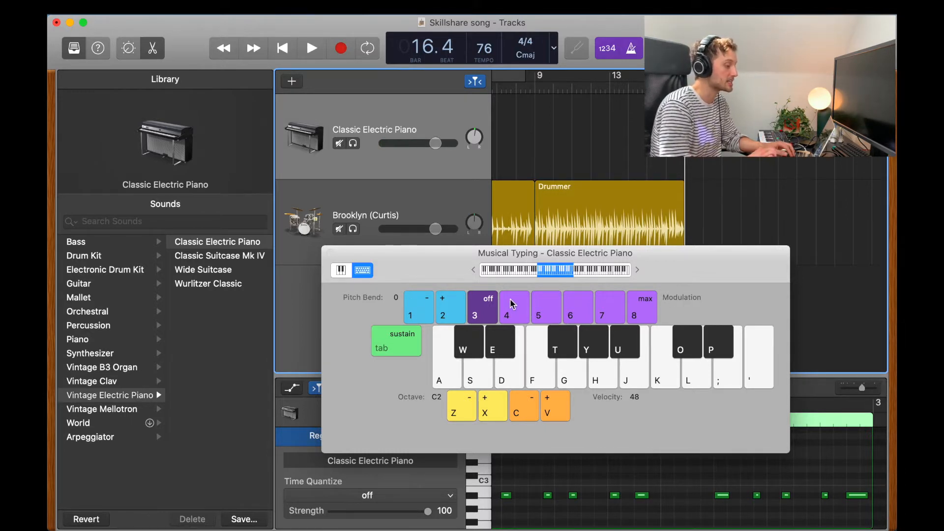
Try modulation levels 5 and 6 in Musical Typing and play a run of notes to hear the effect
click(543, 306)
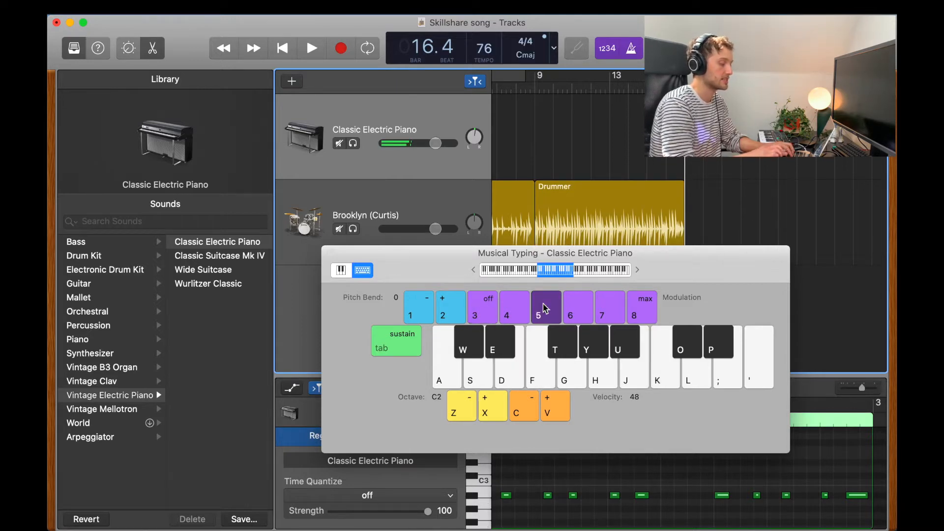
click(565, 308)
key(s)
key(d)
key(f)
key(h)
key(j)
key(k)
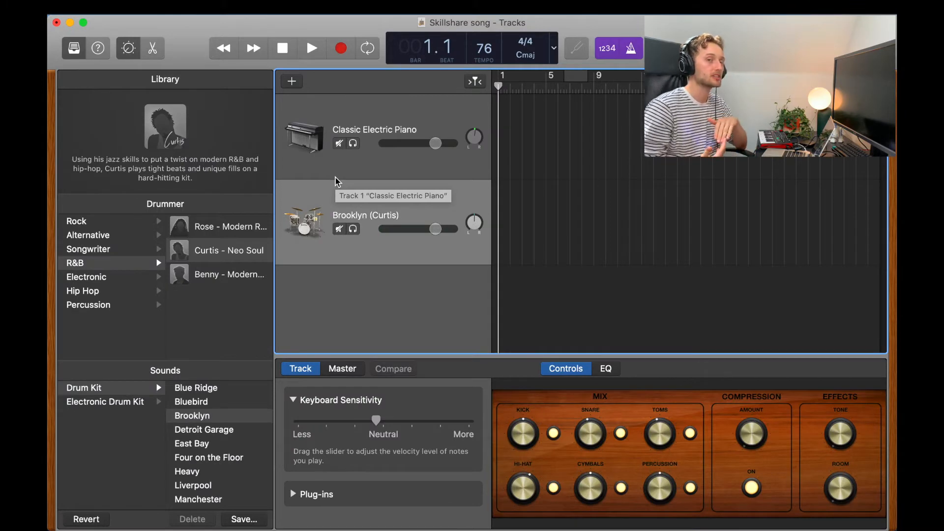
Add a new software instrument track and assign it the Boutique 808 electronic drum kit sound
click(293, 82)
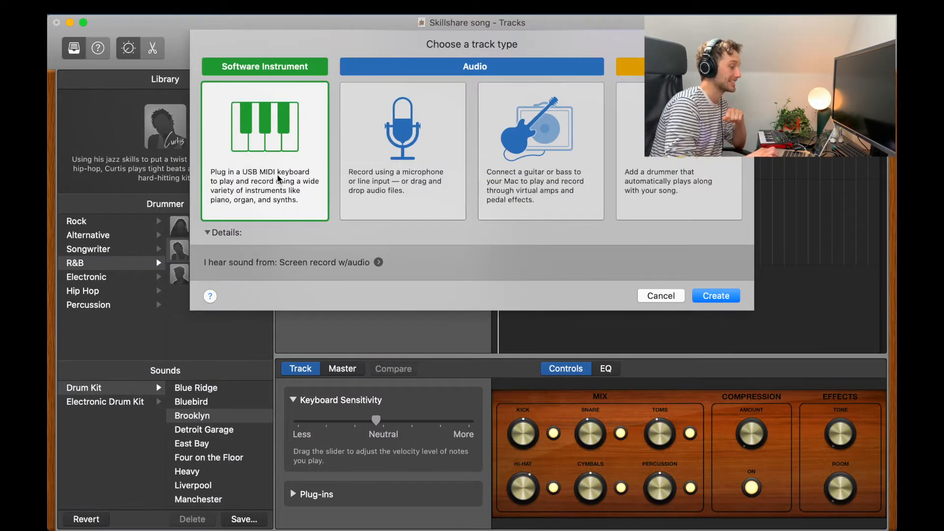
click(723, 297)
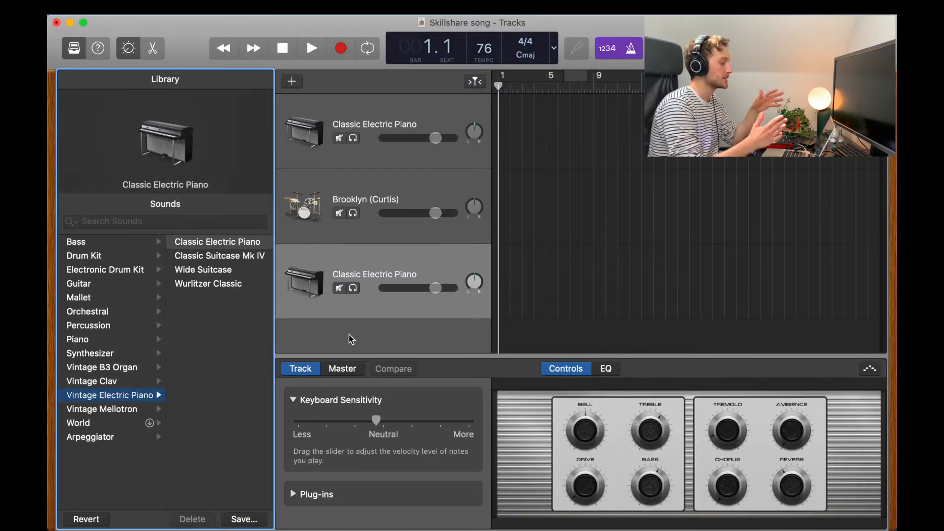
click(99, 271)
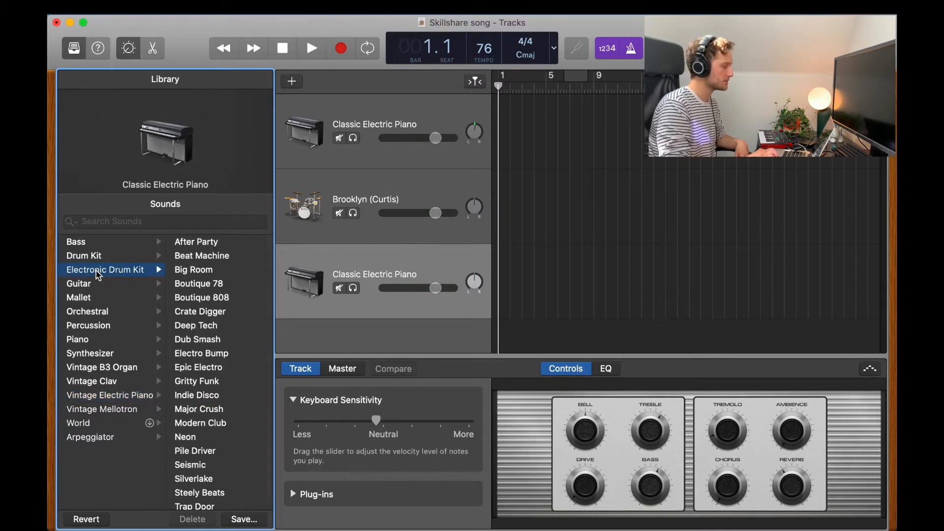
click(218, 300)
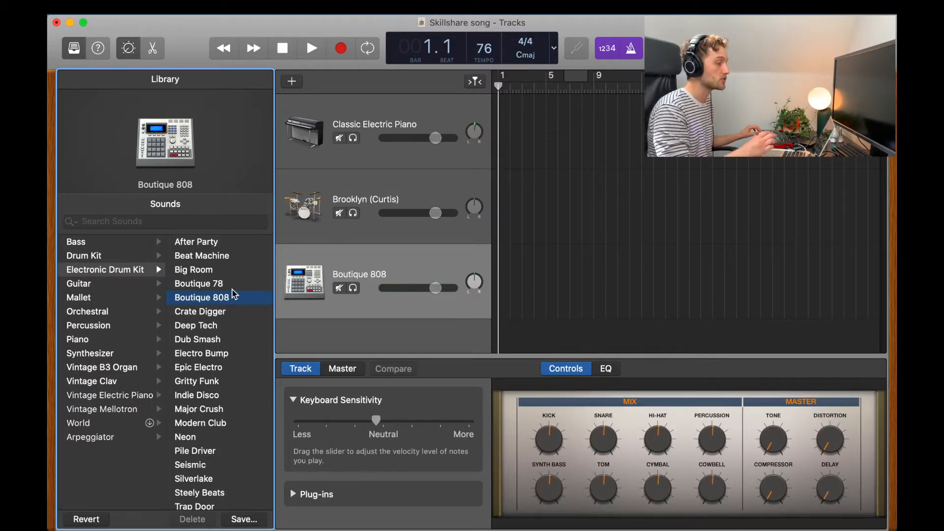
Record a four-bar drum pattern on the Boutique 808 track from bar 1 and overdub a second layer onto it
click(341, 48)
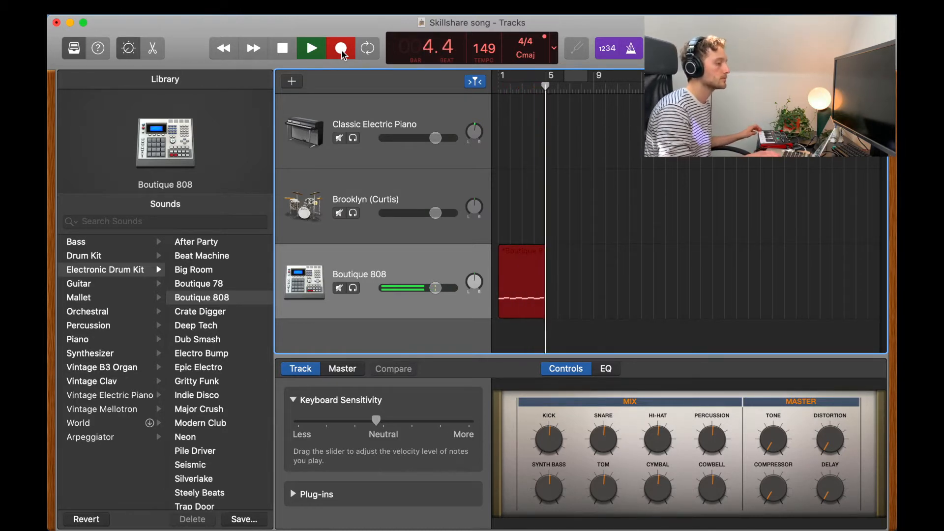
key(space)
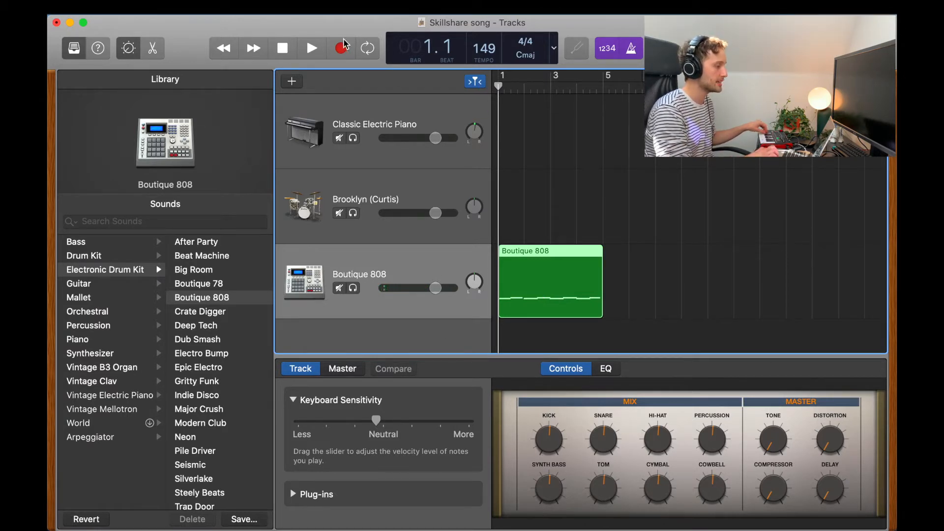
key(r)
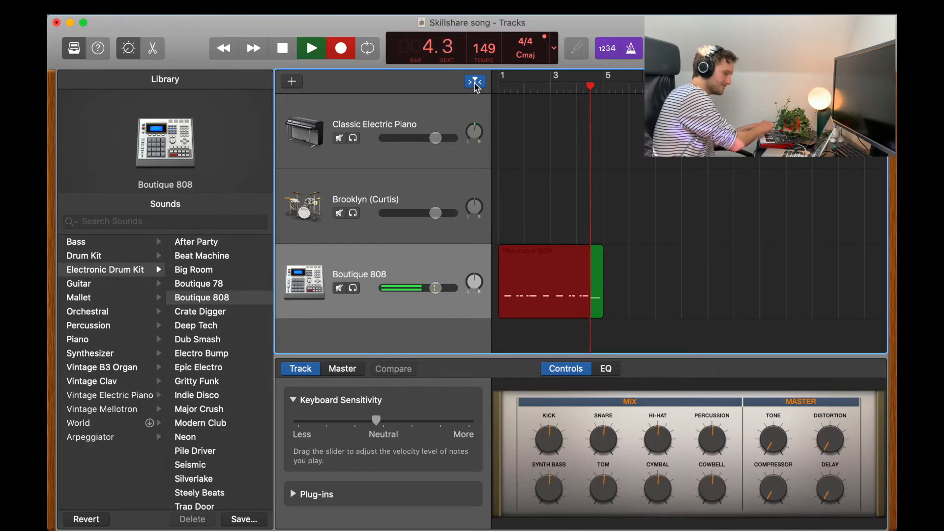
key(space)
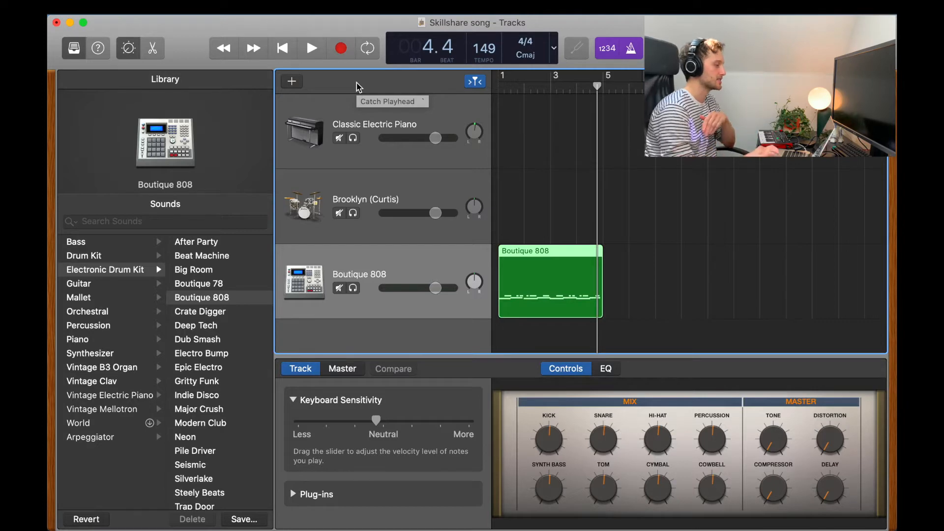
Add another software instrument track and assign it the Synth E-Bass sound from the Synthesizer Bass category
click(291, 82)
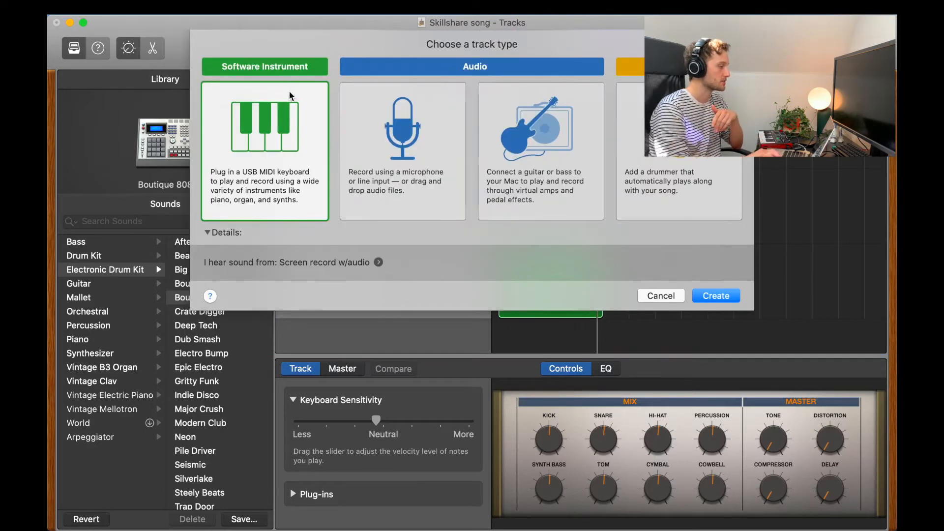
click(716, 296)
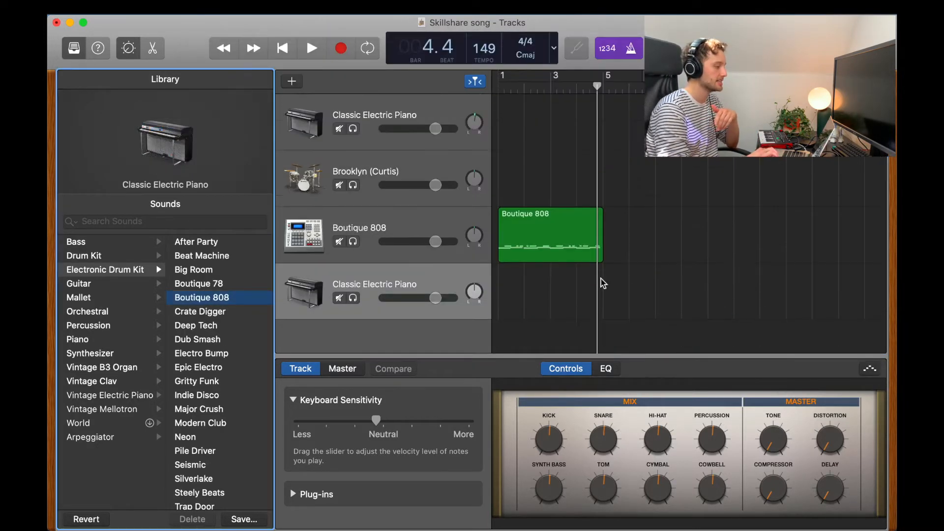
click(93, 243)
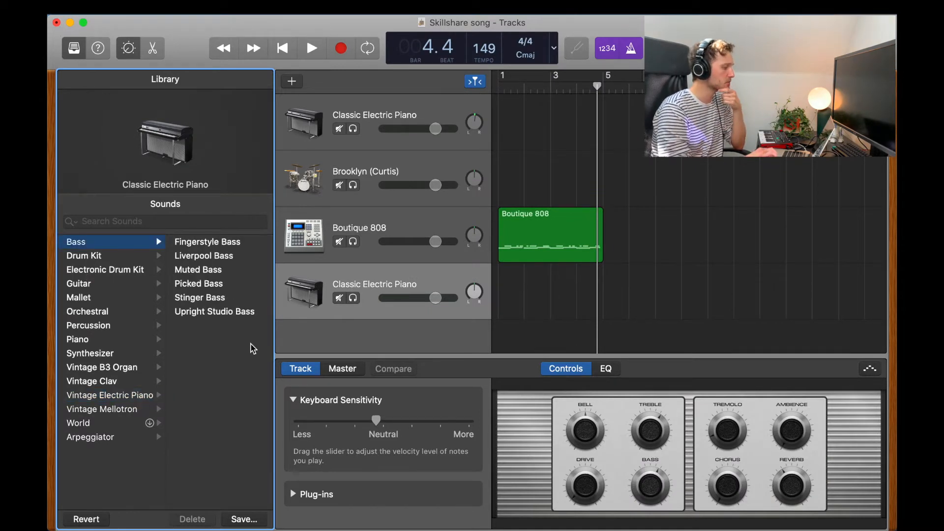
click(98, 353)
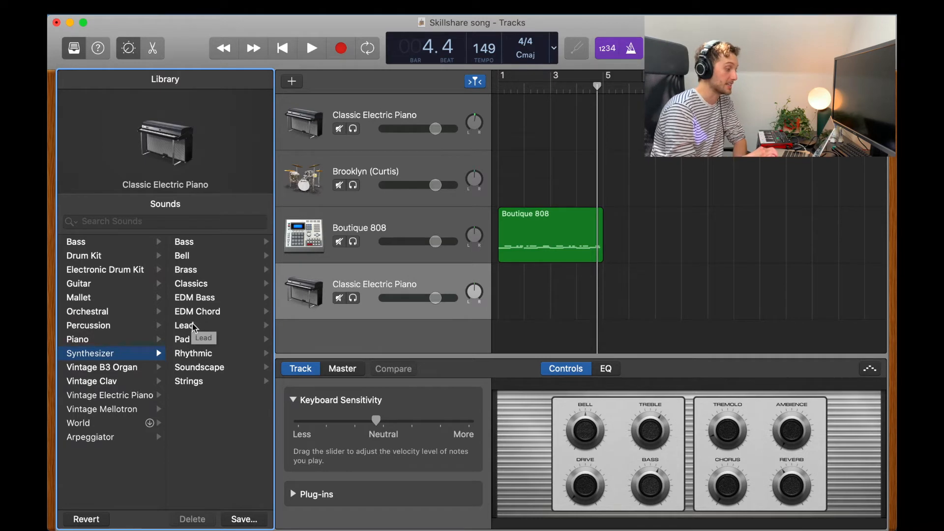
click(209, 417)
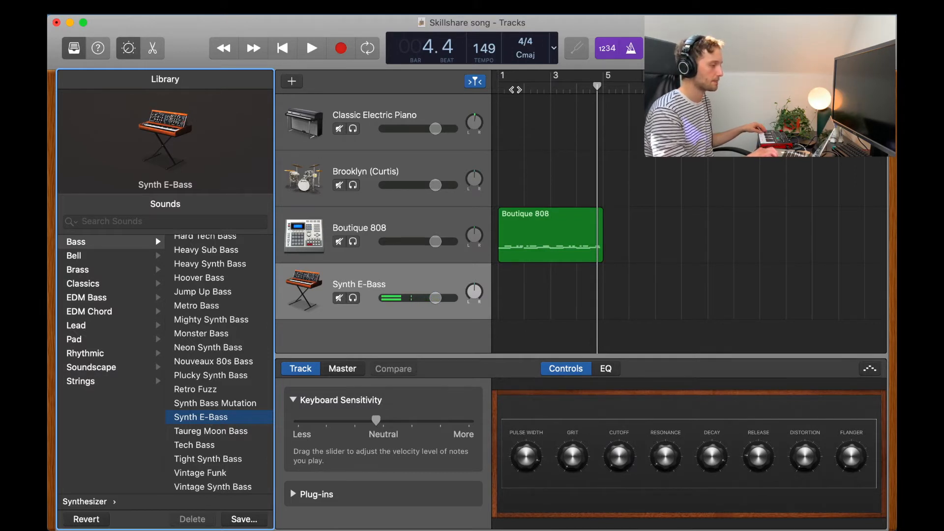
Record a four-bar bass line on the Synth E-Bass track from bar 1, over the Boutique 808 drums
click(512, 90)
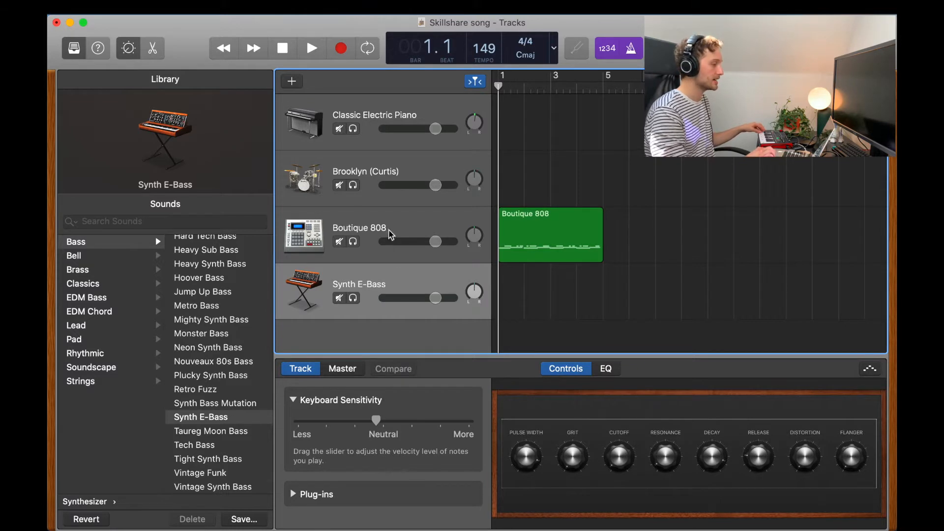
click(347, 53)
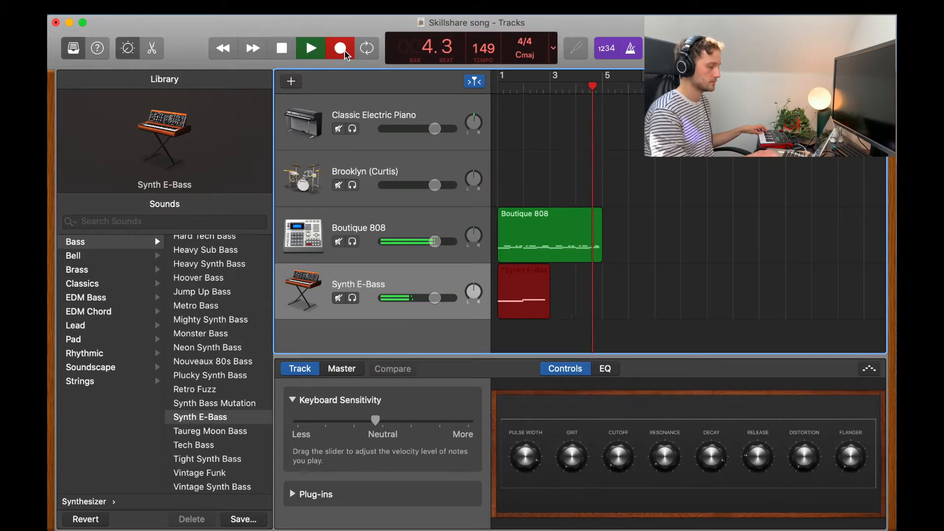
click(345, 53)
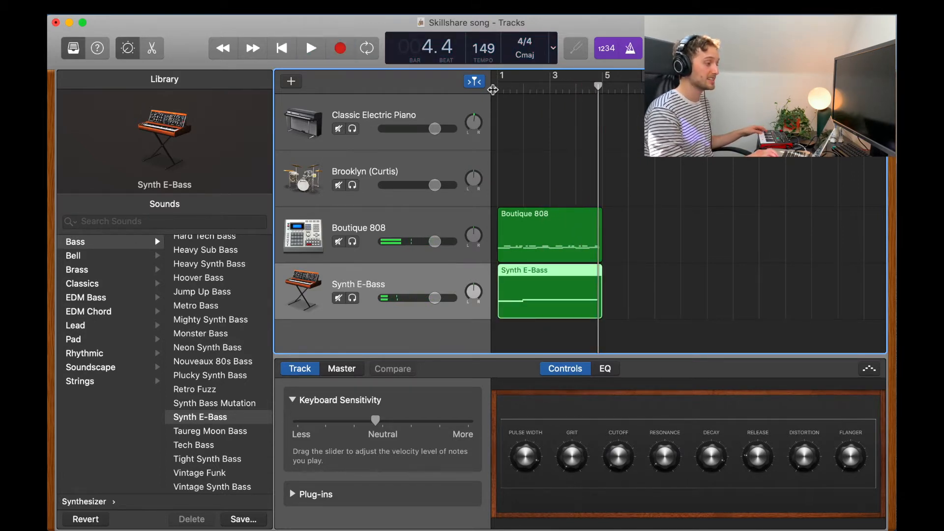
Overdub a second layer of notes onto the Synth E-Bass region from bar 1 and show the region in the Piano Roll editor
key(Return)
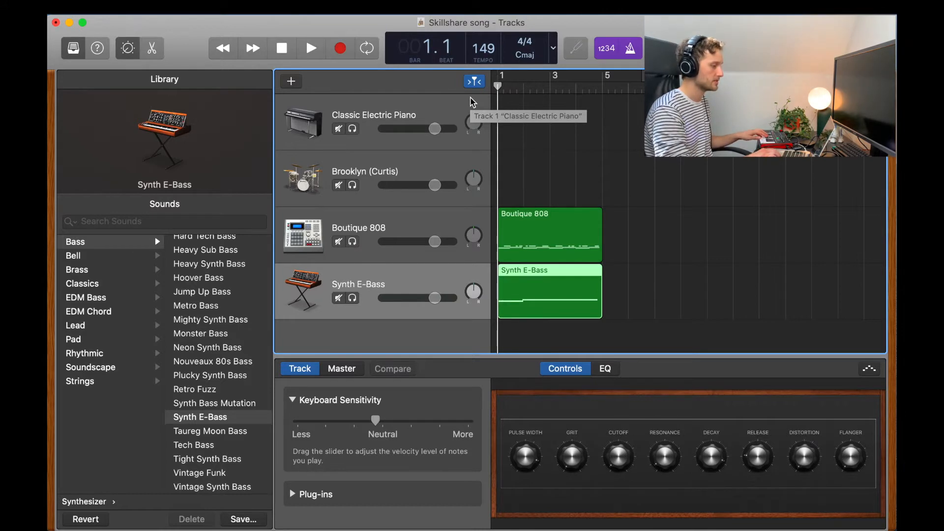
key(r)
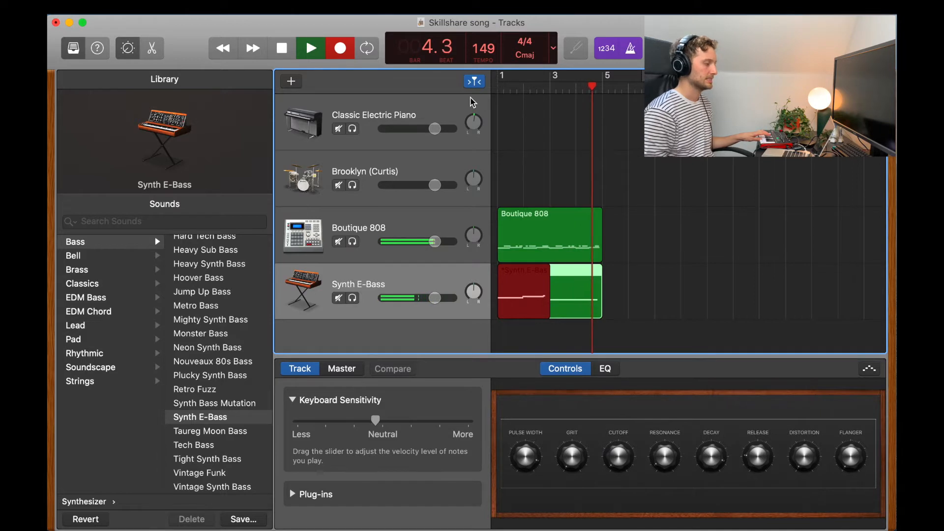
key(space)
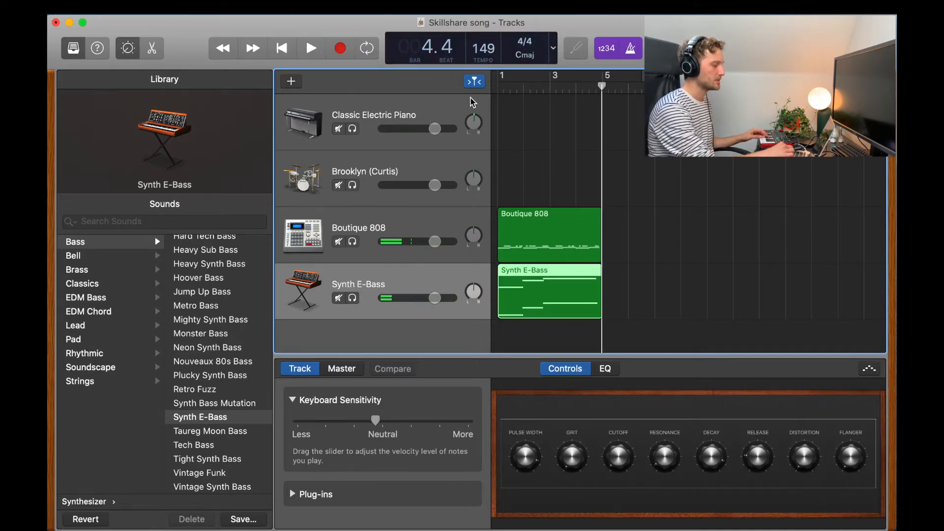
key(Return)
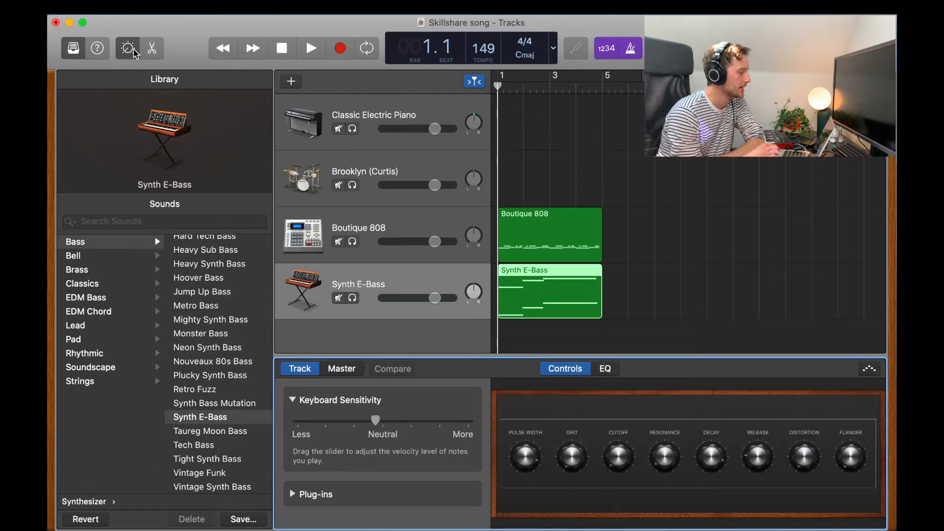
click(151, 49)
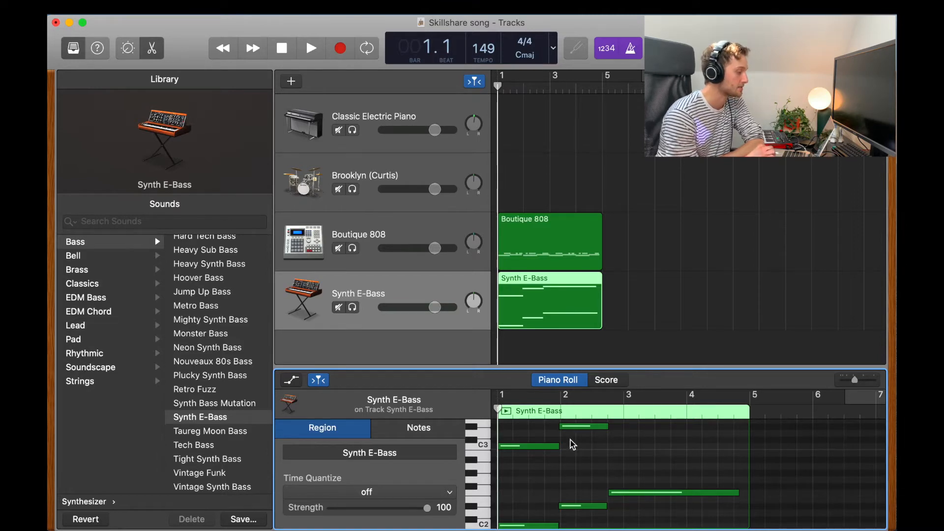
Hide the Library and enlarge the Piano Roll editor so both layers of Synth E-Bass notes can be edited
click(72, 49)
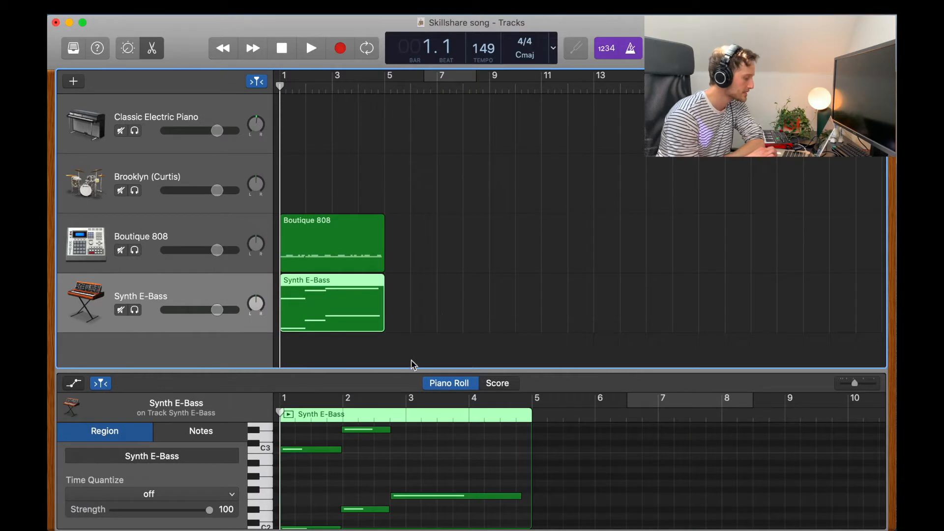
drag(405, 370, 423, 212)
scroll(427, 437, up, 4)
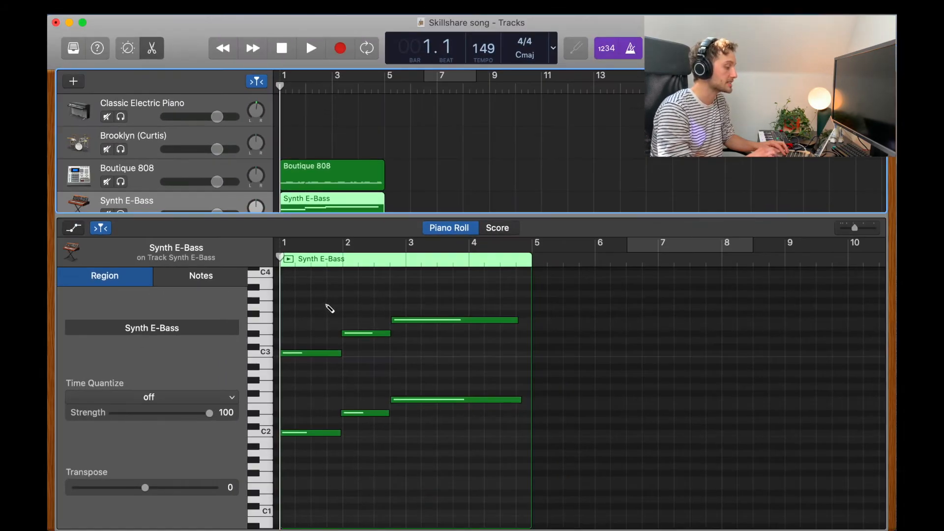
Draw three long notes above the bass line in the Synth E-Bass region, at G#3, B3 and D4, each starting further along
click(313, 300)
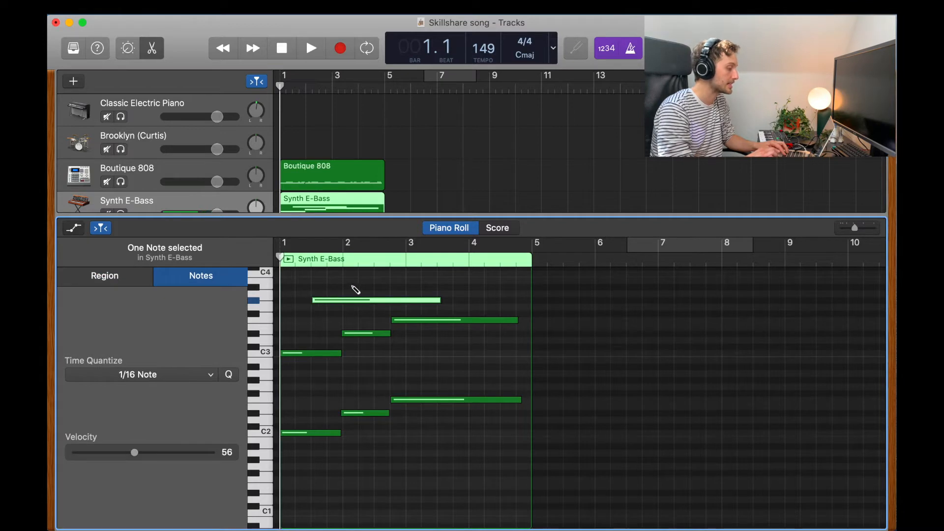
click(393, 281)
scroll(393, 280, up, 2)
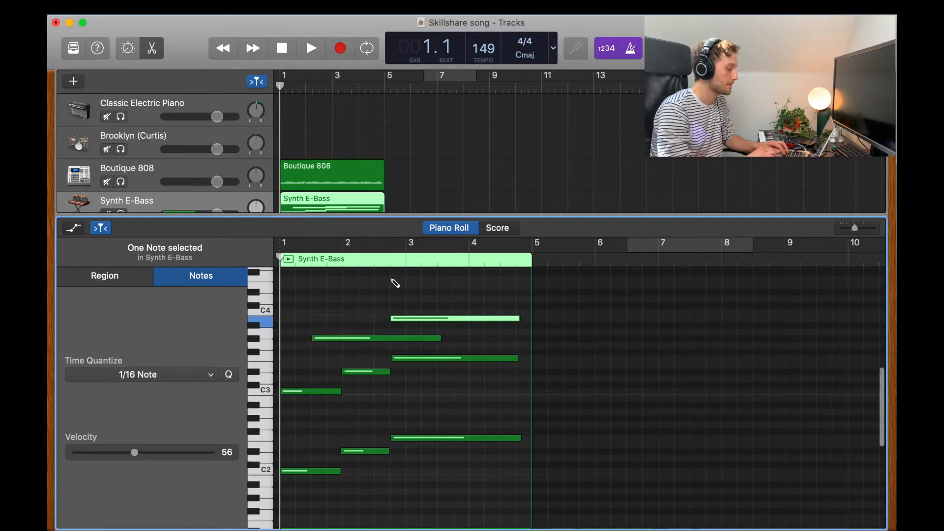
click(424, 299)
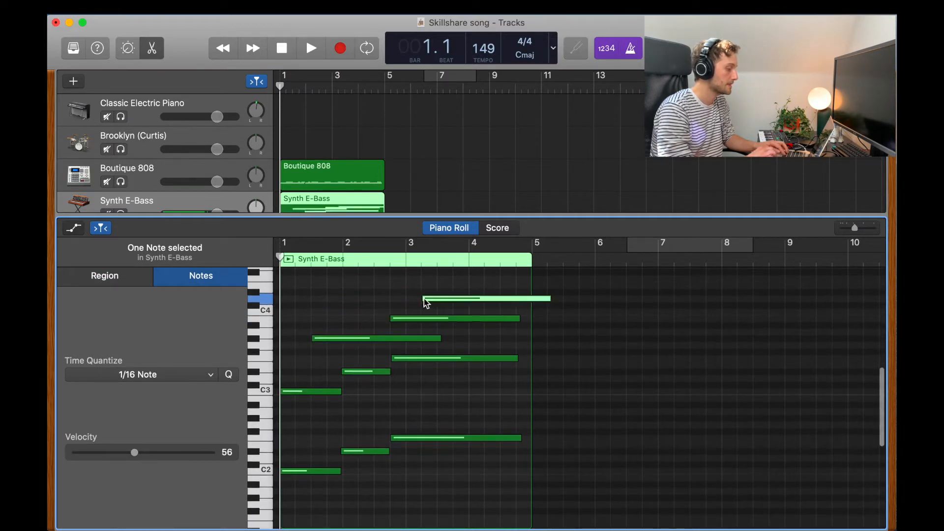
Shorten the added G#3 note in bar 1 and raise its pitch to B3
click(341, 339)
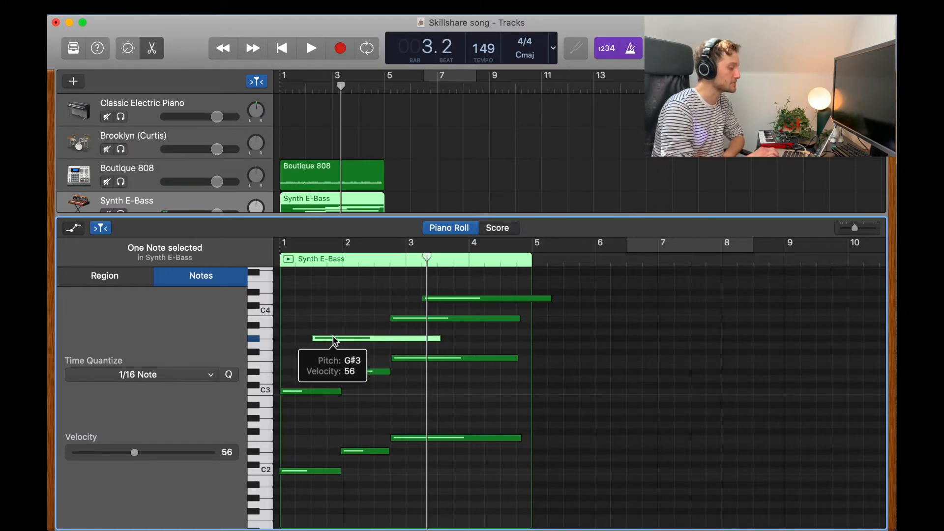
drag(440, 338, 333, 324)
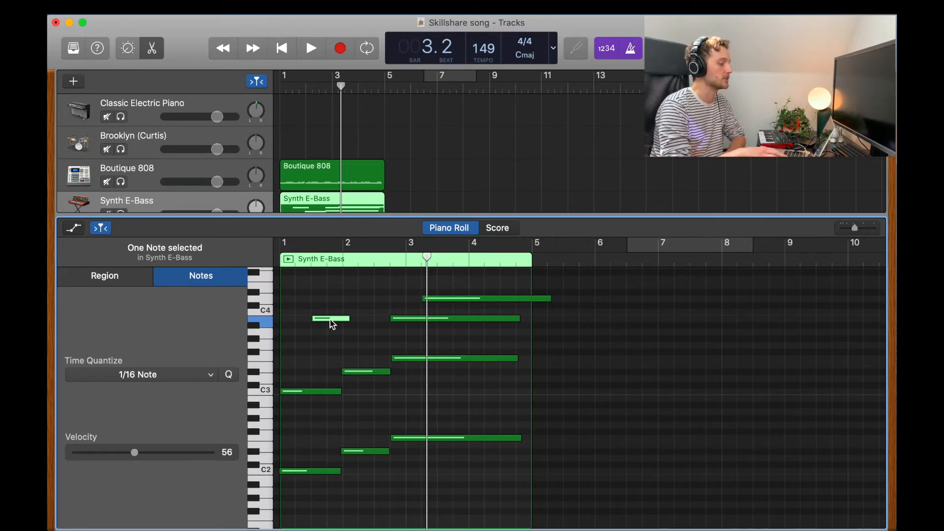
click(330, 319)
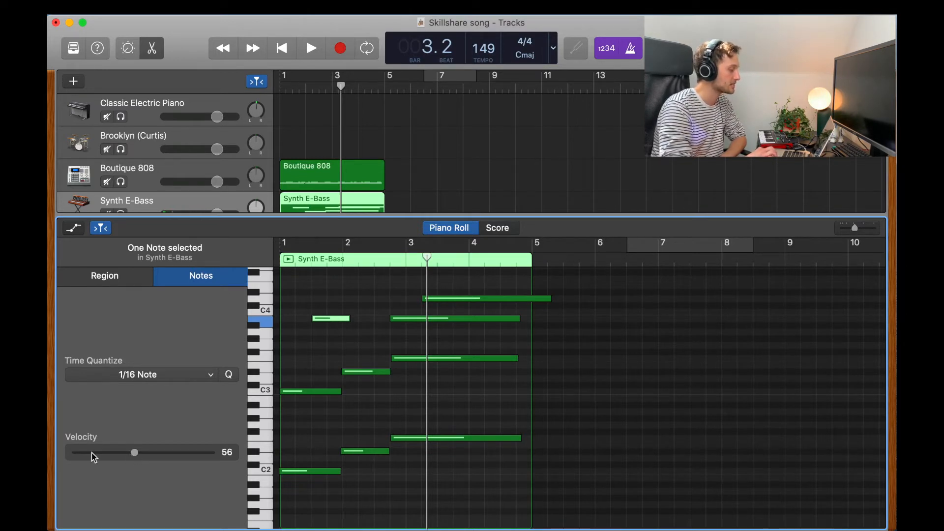
Try velocities of 19 and 118 on the short B3 note in bar 1, auditioning it after each change
drag(135, 454, 98, 458)
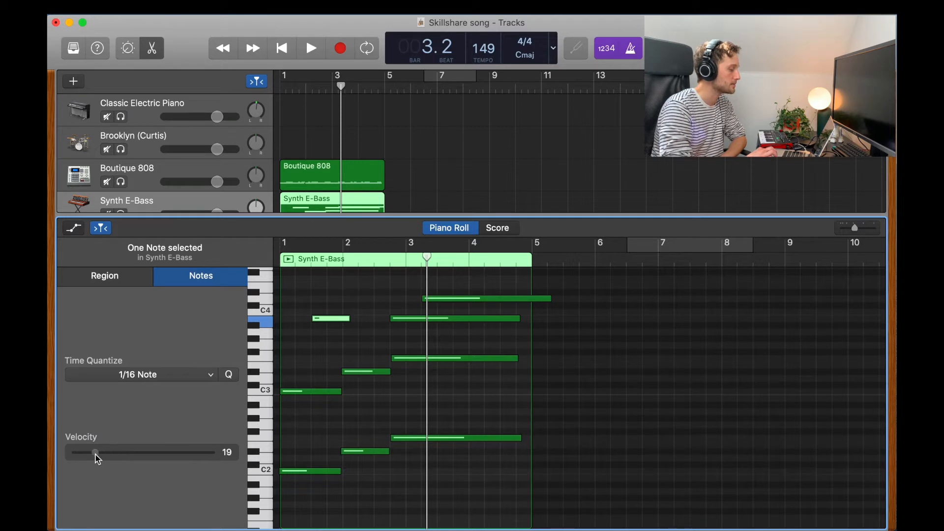
click(320, 319)
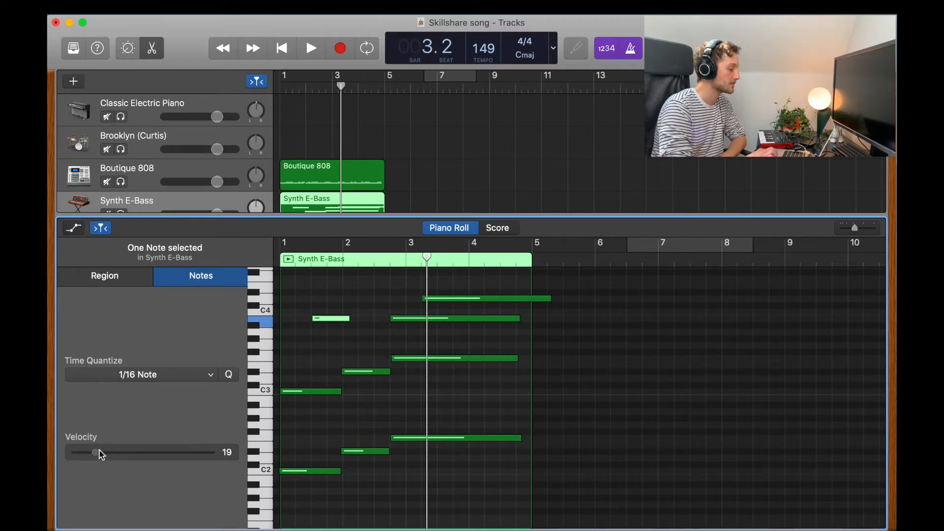
drag(96, 453, 206, 456)
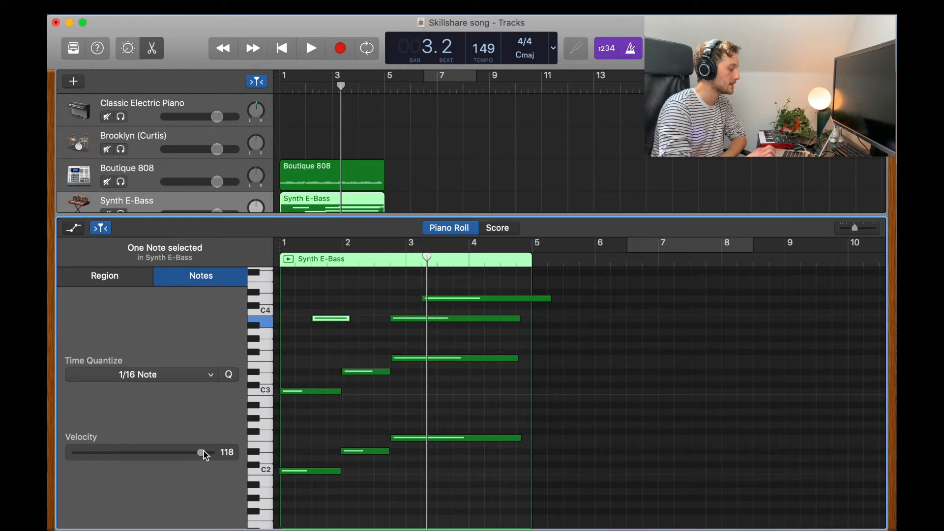
click(329, 320)
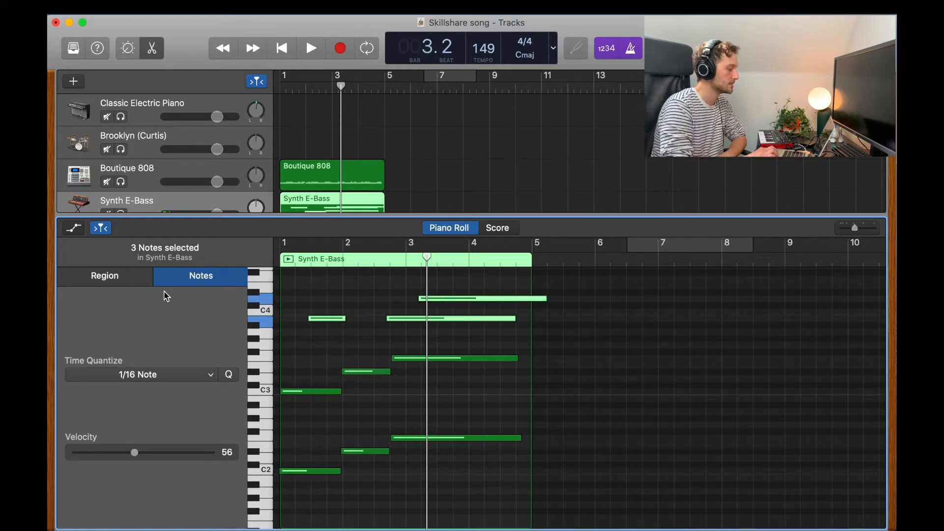
Play the Synth E-Bass region from bar 1 with a trial transposition of +9 semitones, and reset Transpose to 0
click(113, 278)
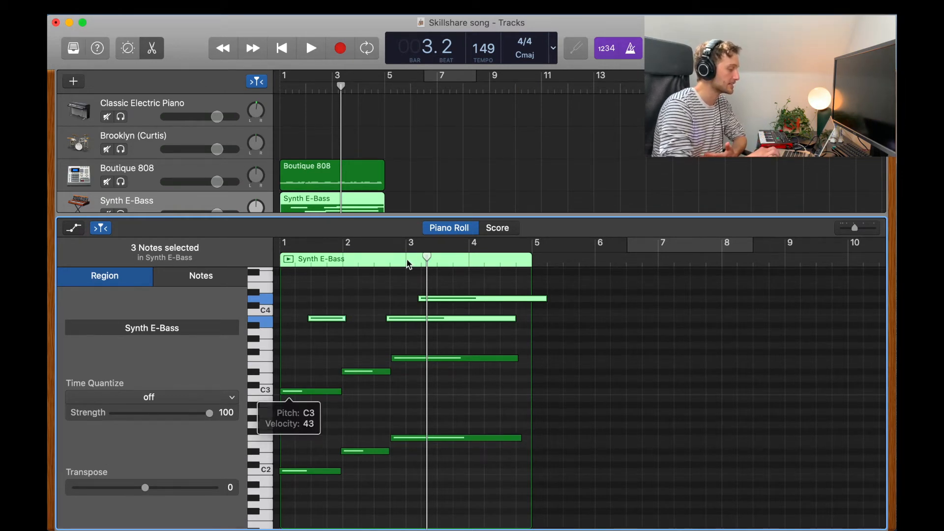
click(302, 288)
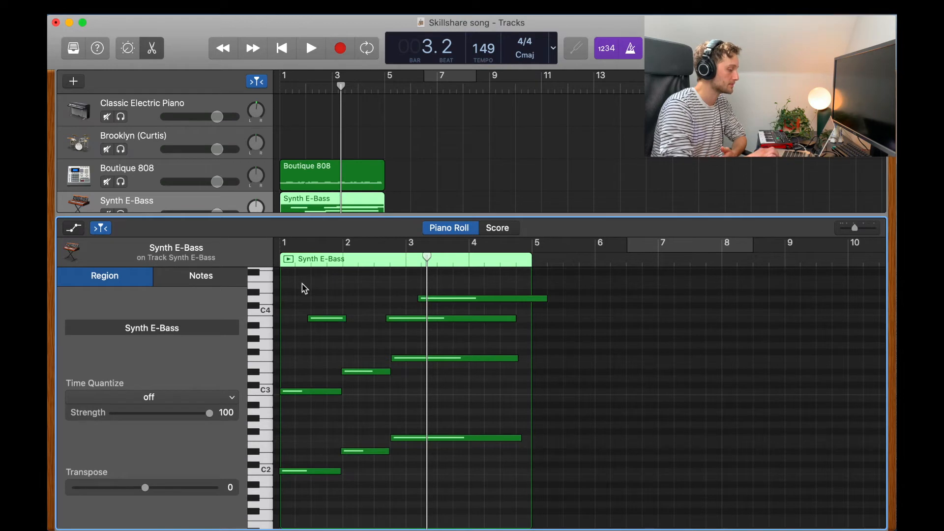
key(Return)
key(space)
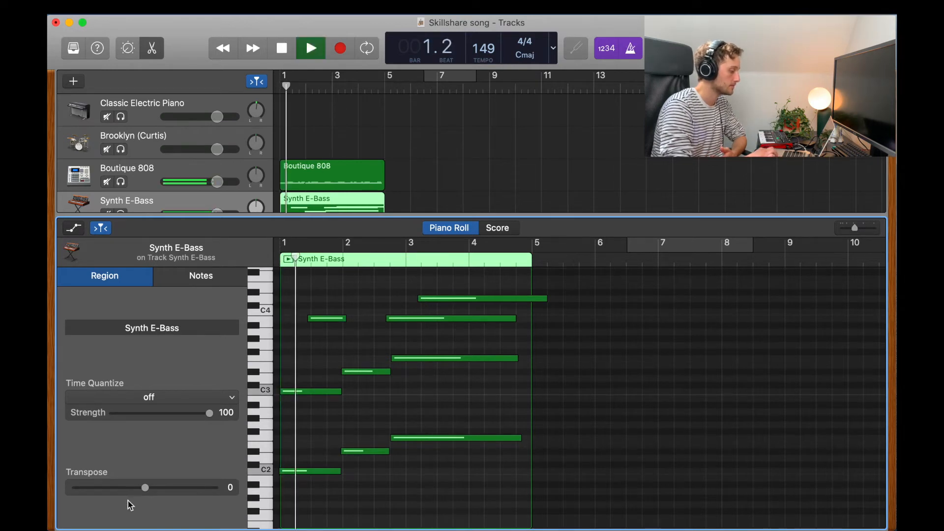
drag(147, 490, 174, 491)
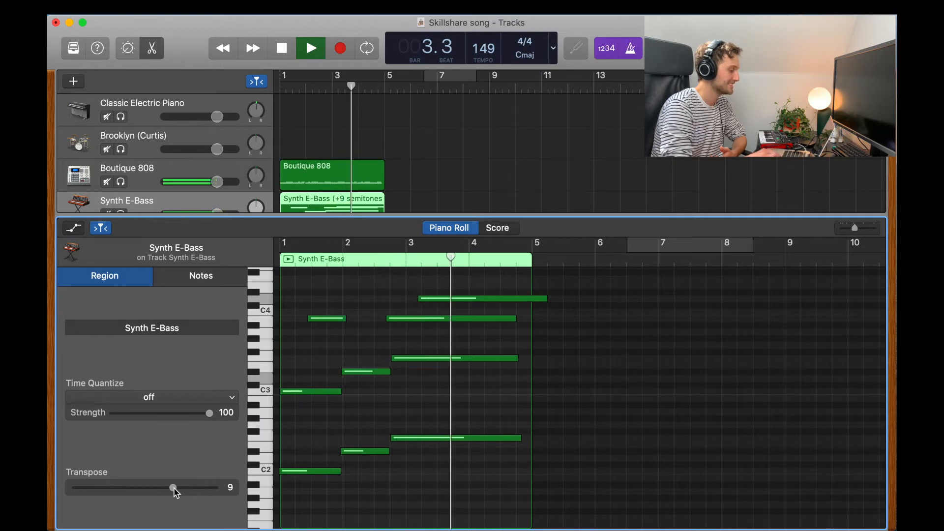
key(space)
drag(157, 489, 146, 489)
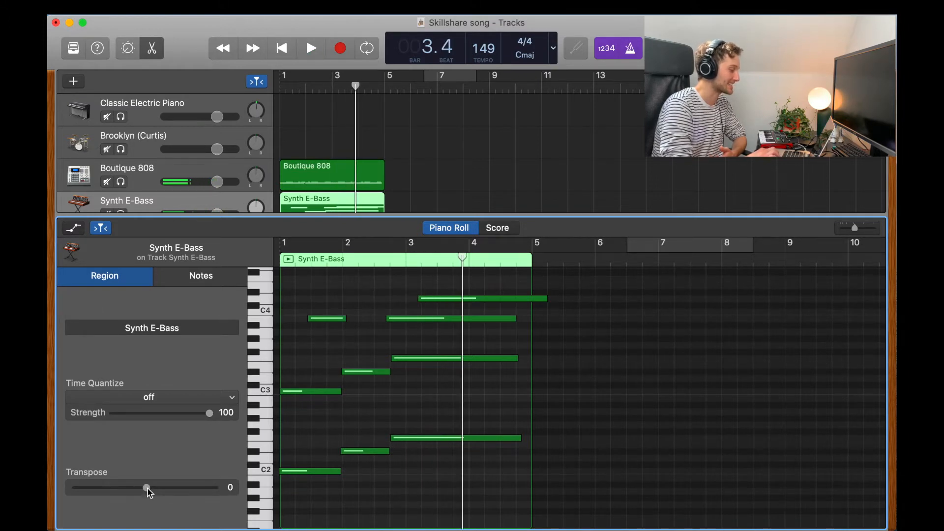
Shorten and shift the three added upper notes together, and delete them from the Synth E-Bass region
drag(304, 290, 441, 331)
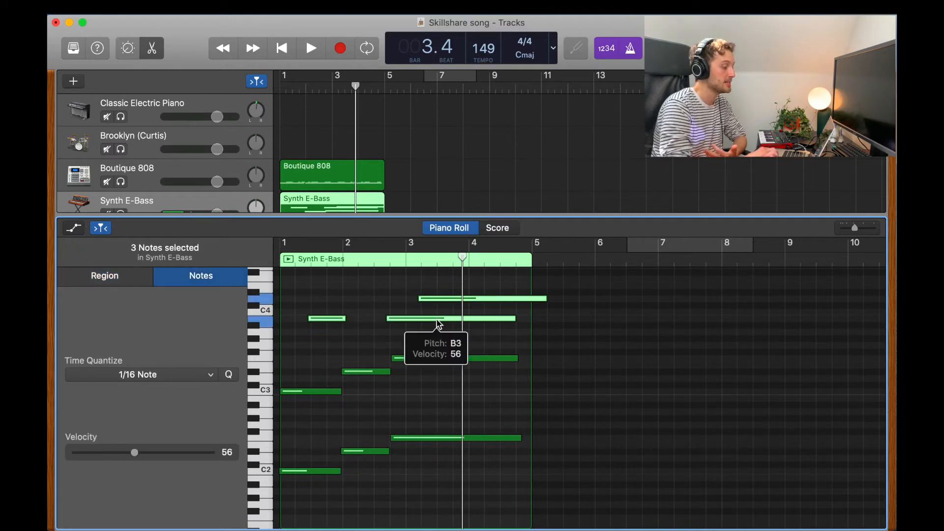
drag(515, 317, 459, 323)
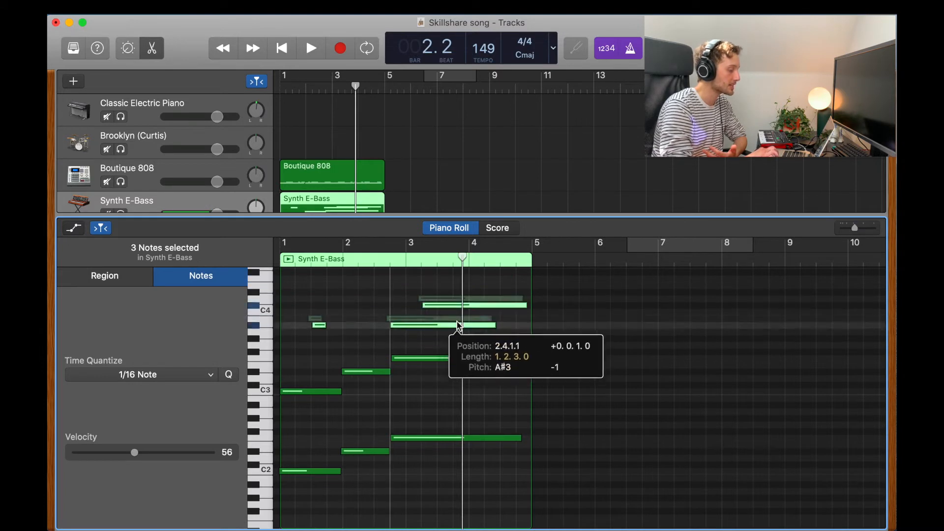
drag(458, 324, 457, 319)
drag(293, 292, 519, 329)
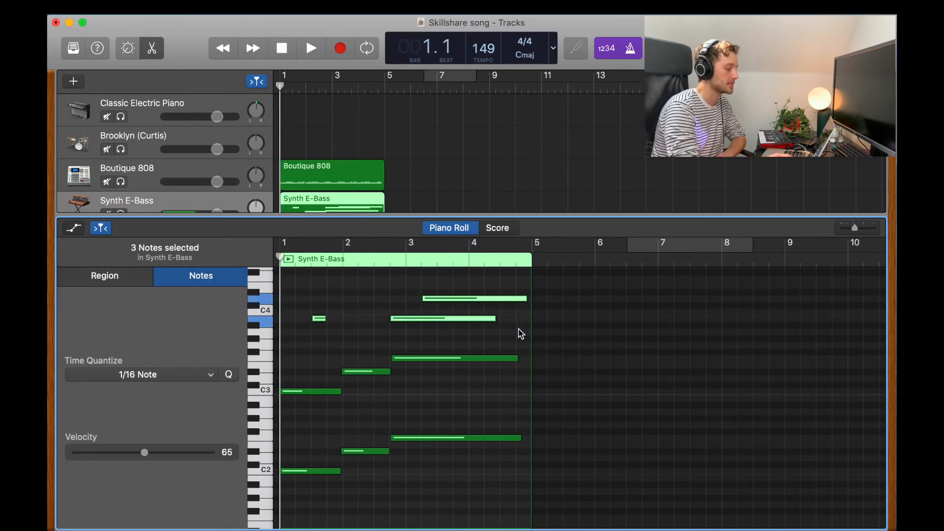
key(Delete)
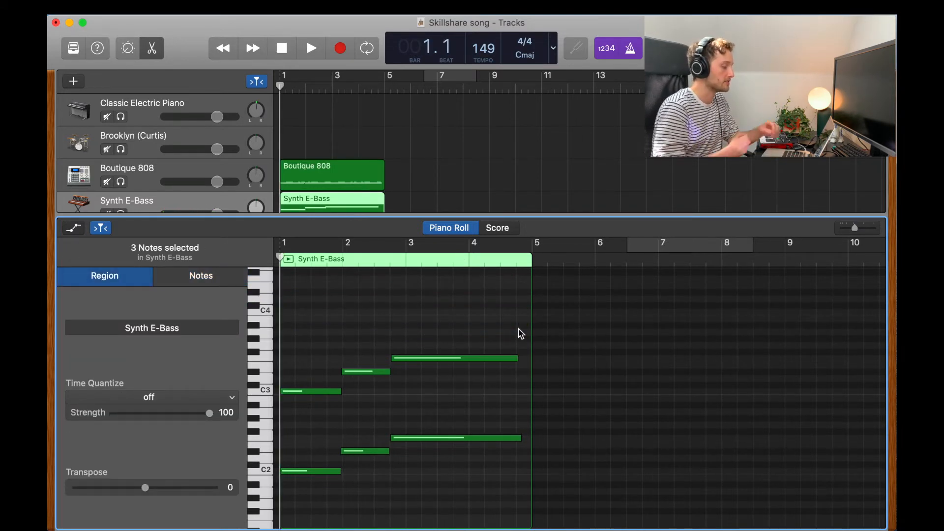
Raise the second and third notes of the upper bass layer to F3 and G3, and play back the changed line
mouse_move(426, 357)
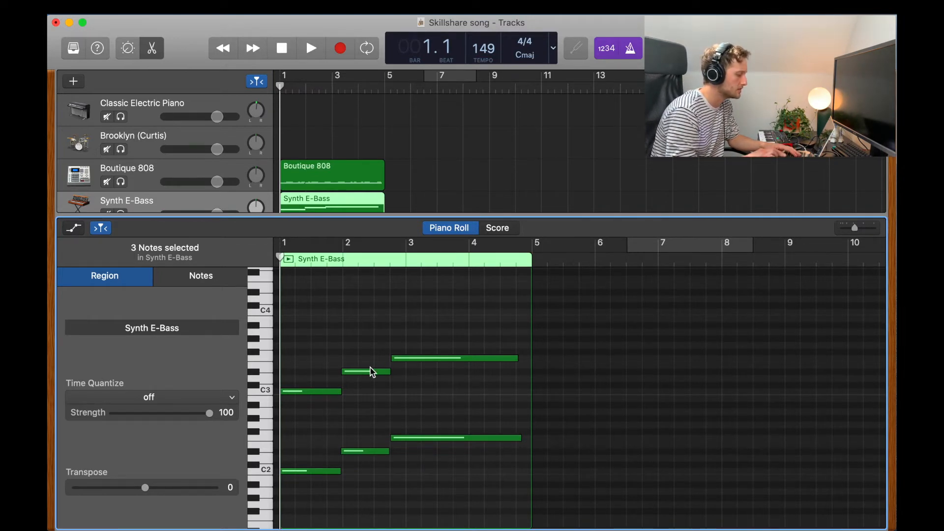
drag(370, 371, 410, 350)
click(408, 359)
click(333, 325)
key(space)
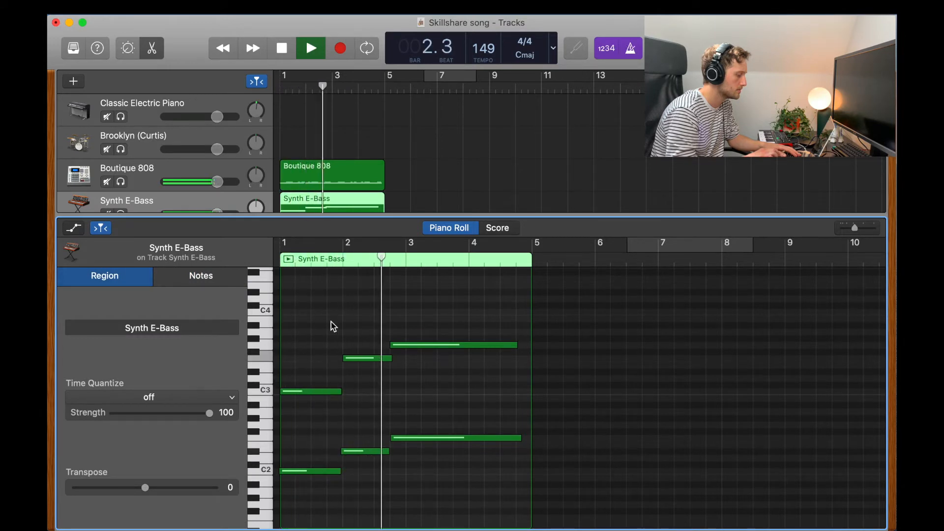
key(space)
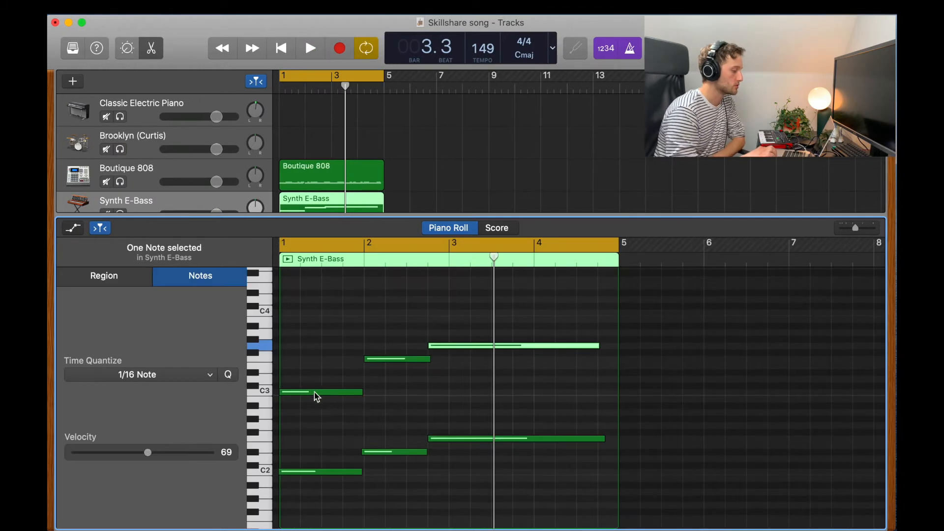
Even out the bass velocities by raising the C3 note, slightly lowering the F3 and G3 notes, and setting the long F2 note to 67
click(311, 392)
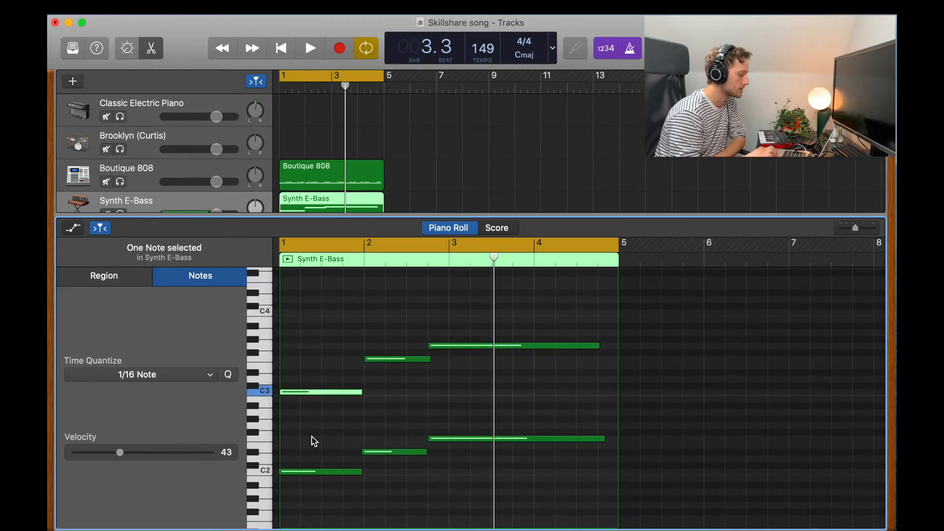
click(317, 472)
click(316, 392)
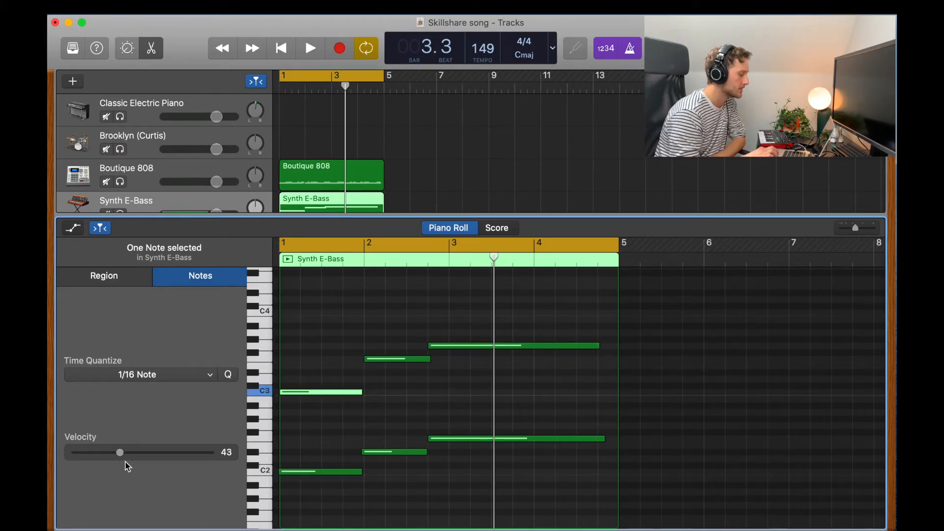
drag(121, 452, 133, 452)
click(413, 359)
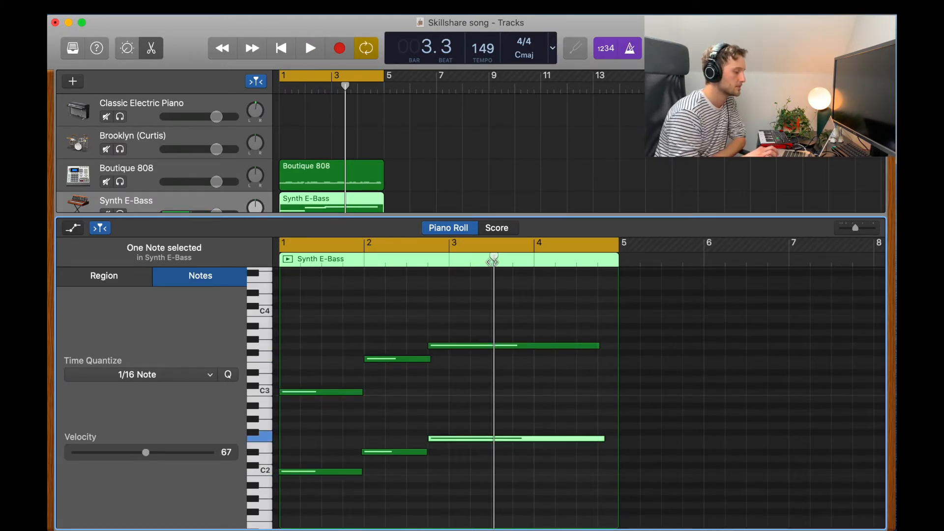
Return the playhead to bar 1 and listen to the edited bass line with the drums
drag(493, 258, 234, 257)
key(space)
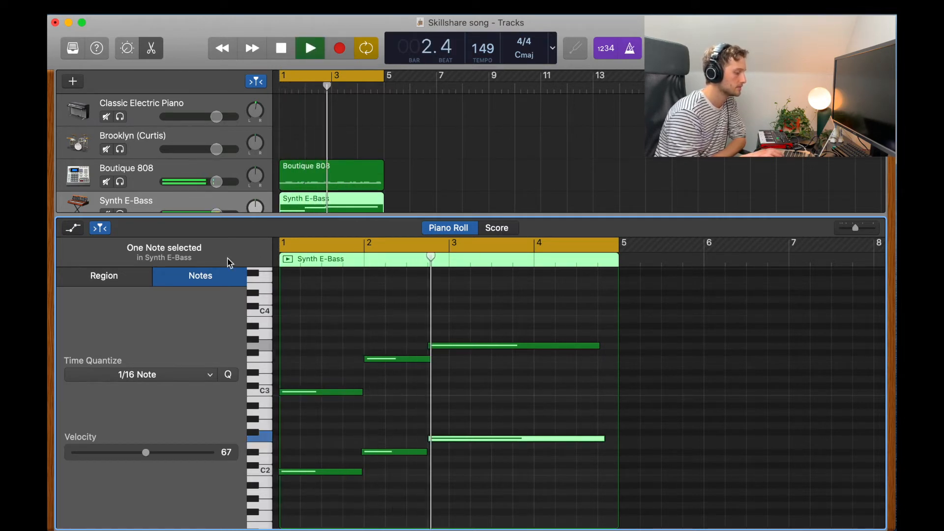
key(space)
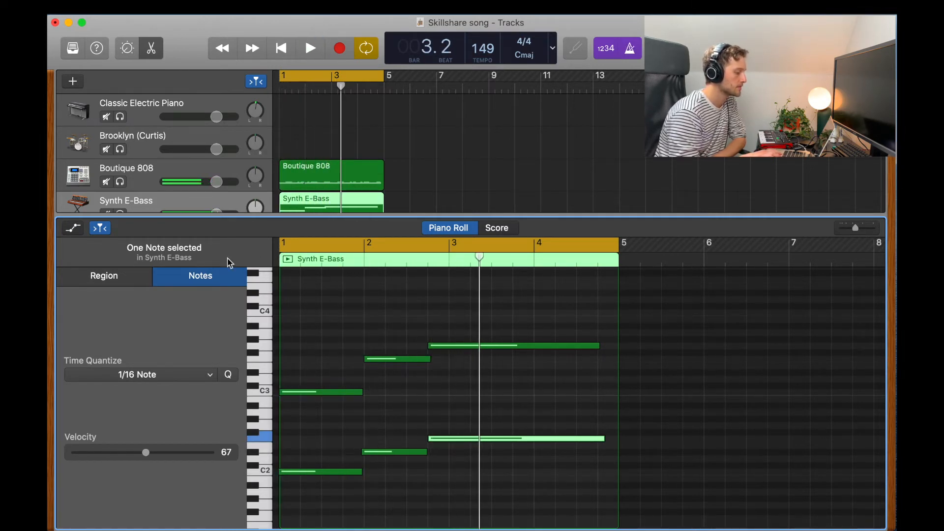
Trim the start of the lower layer's second note to align with bar 2, and play the section from bar 1
click(364, 454)
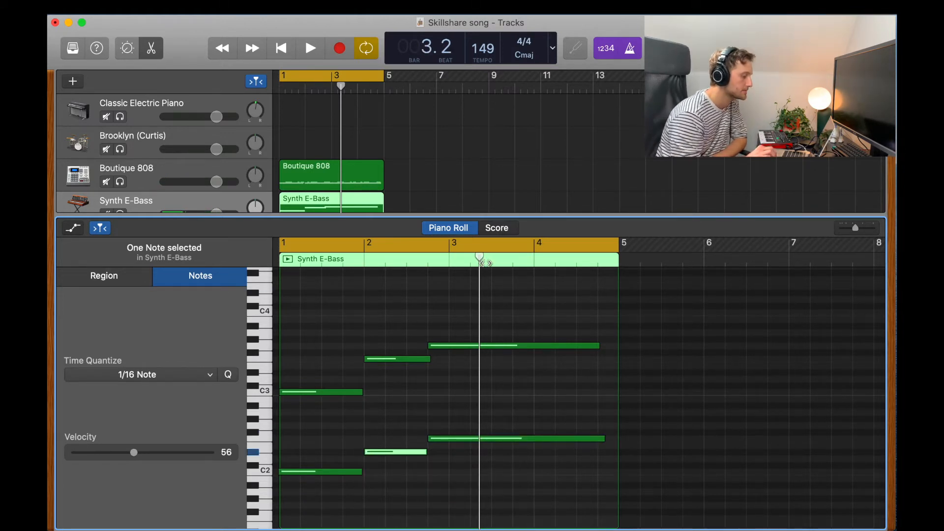
key(Return)
key(space)
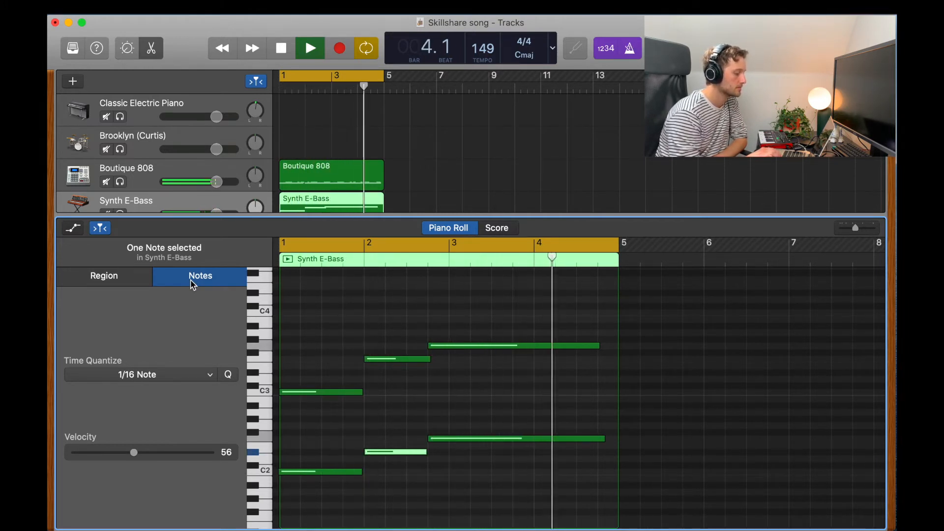
key(space)
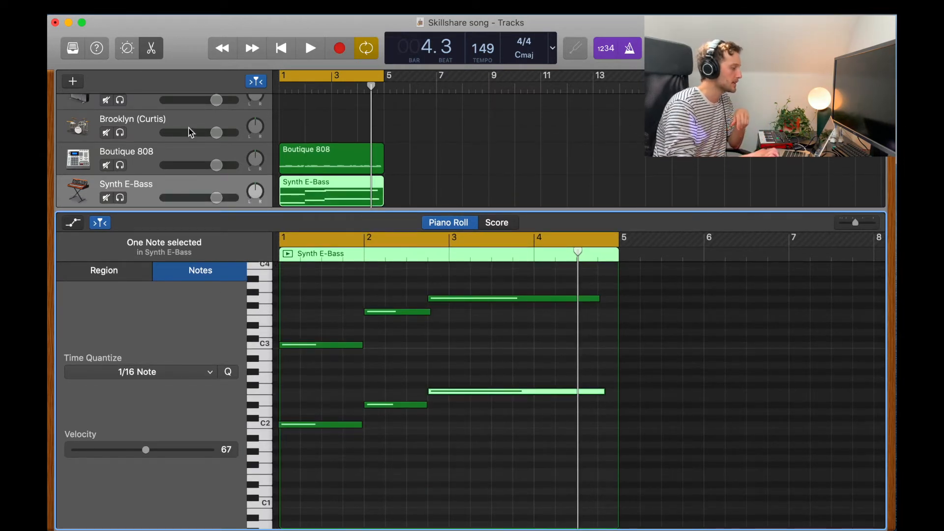
Select the Boutique 808 track and reopen the editor to show its drum notes in the Piano Roll
click(238, 154)
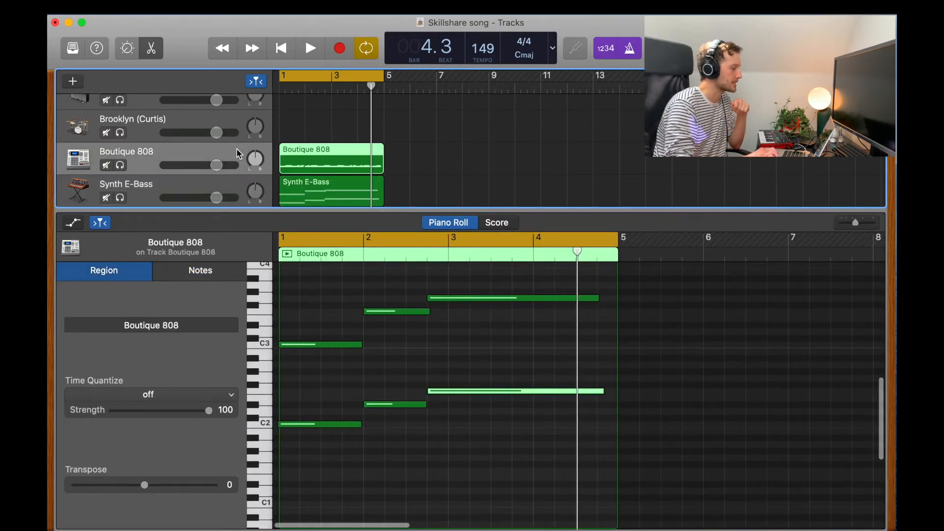
click(161, 54)
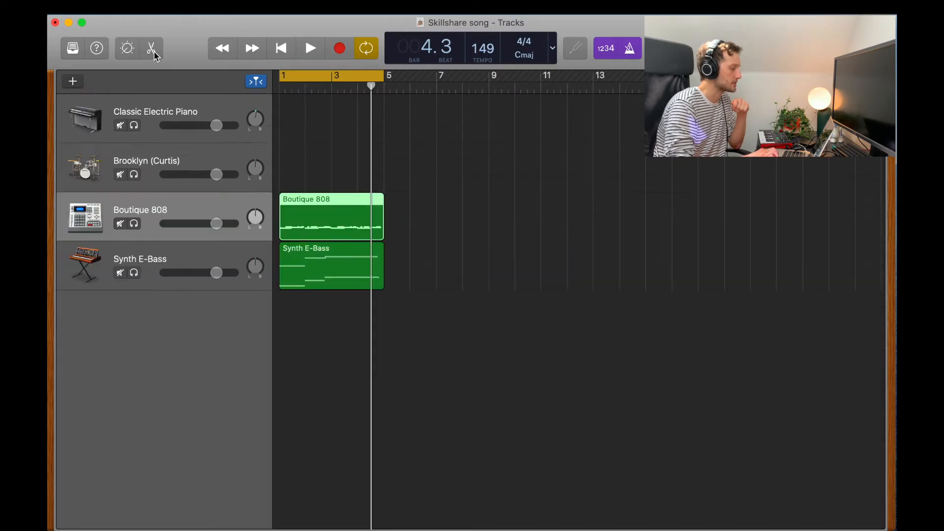
click(154, 53)
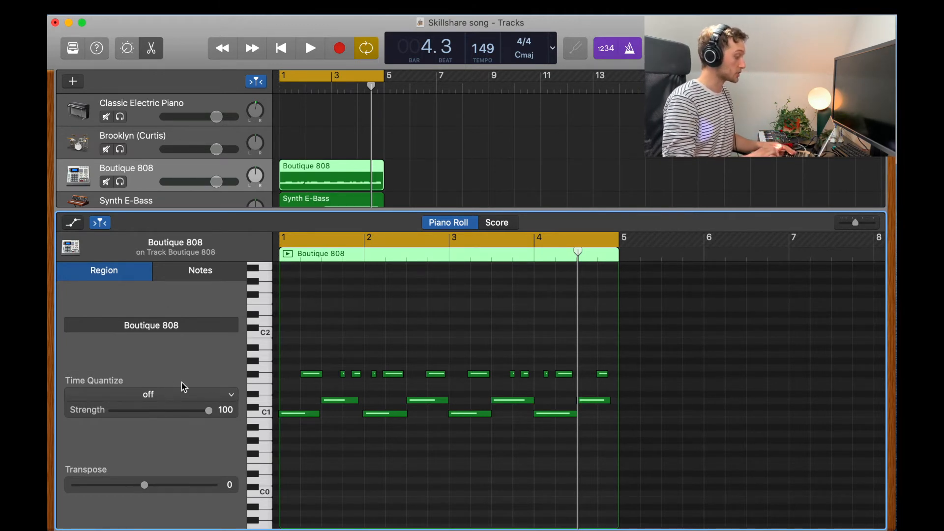
Quantize the timing of the Boutique 808 drum region to 1/8 notes
click(146, 394)
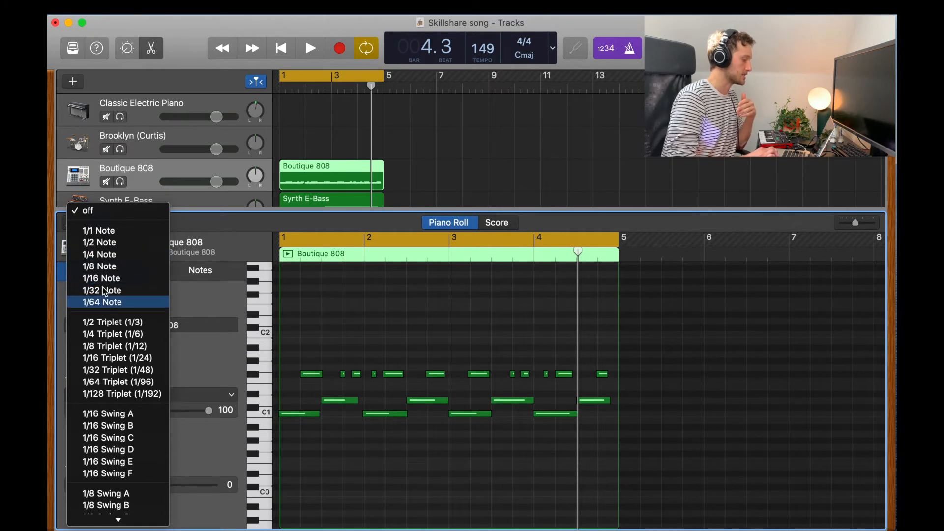
scroll(103, 295, down, 5)
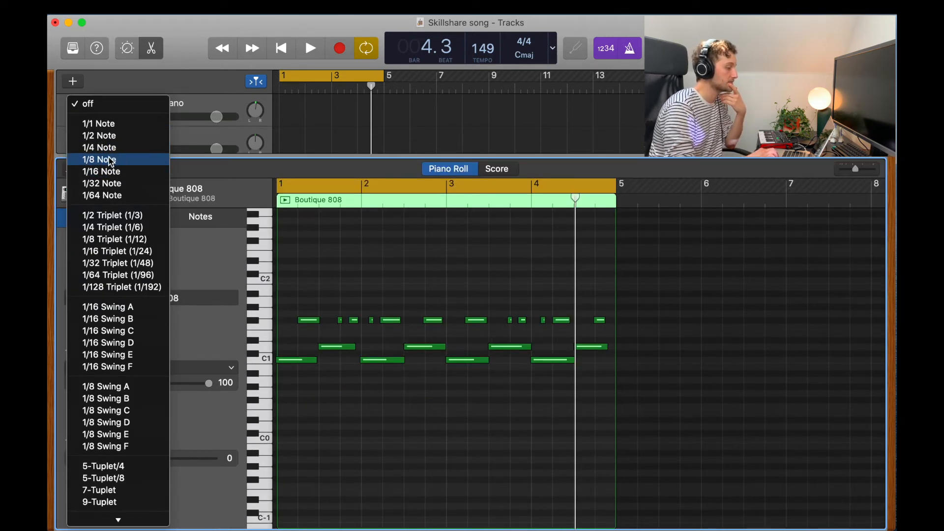
click(111, 161)
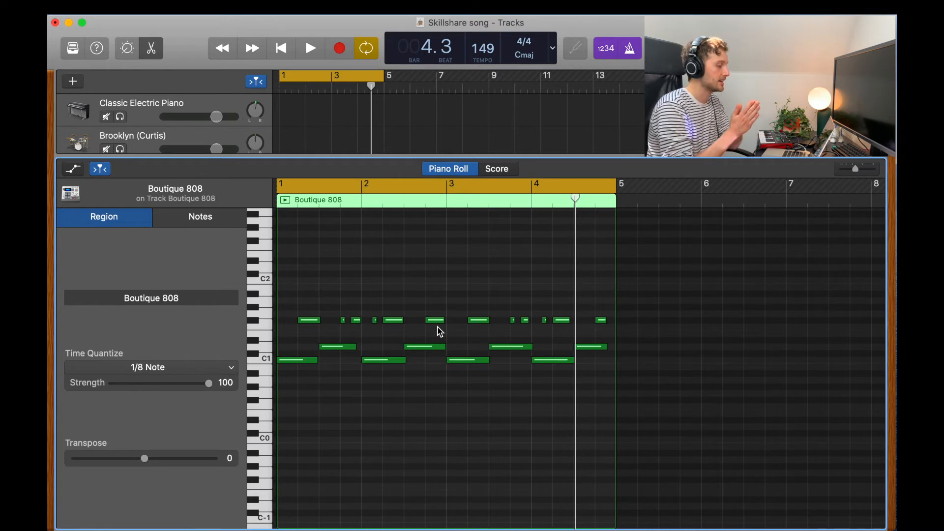
Listen to the quantized drums from bar 1, and set the region's quantize strength to 100
click(281, 87)
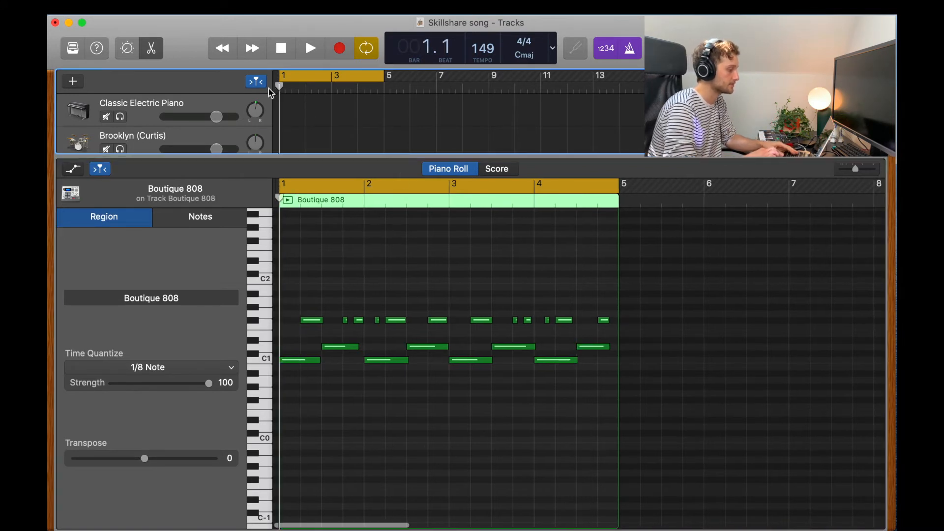
key(space)
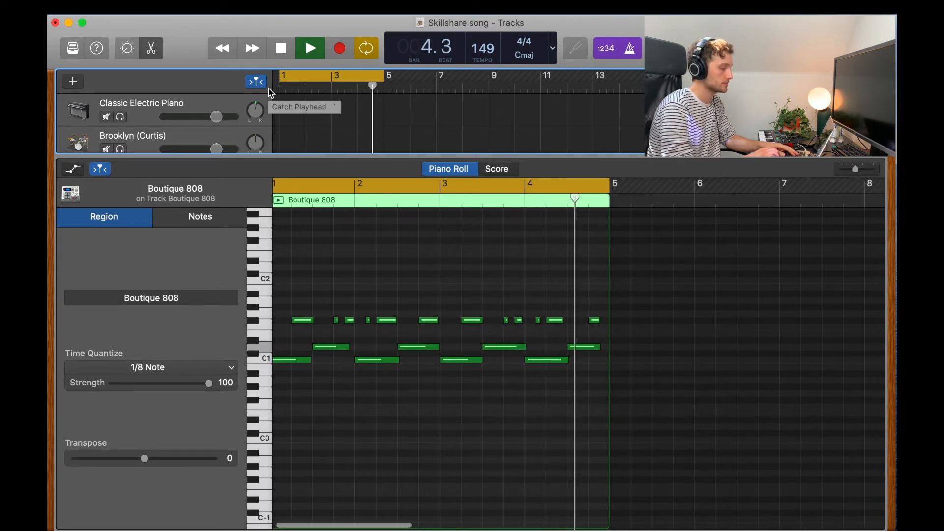
key(space)
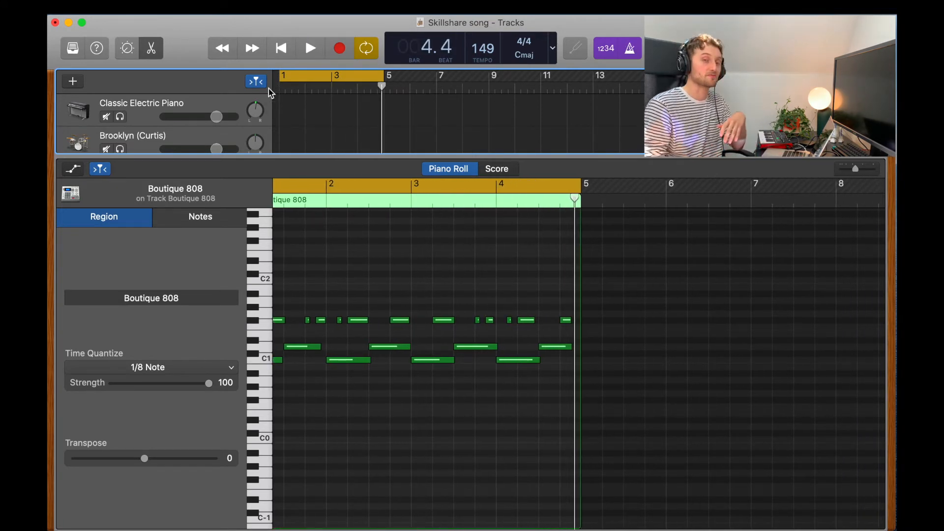
scroll(379, 381, left, 2)
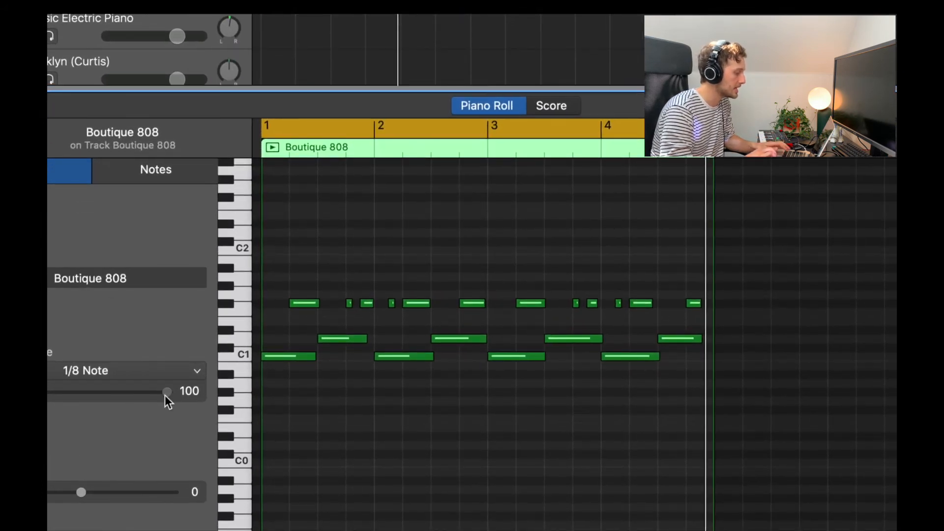
mouse_move(167, 393)
mouse_down()
mouse_move(66, 392)
mouse_move(178, 395)
mouse_up()
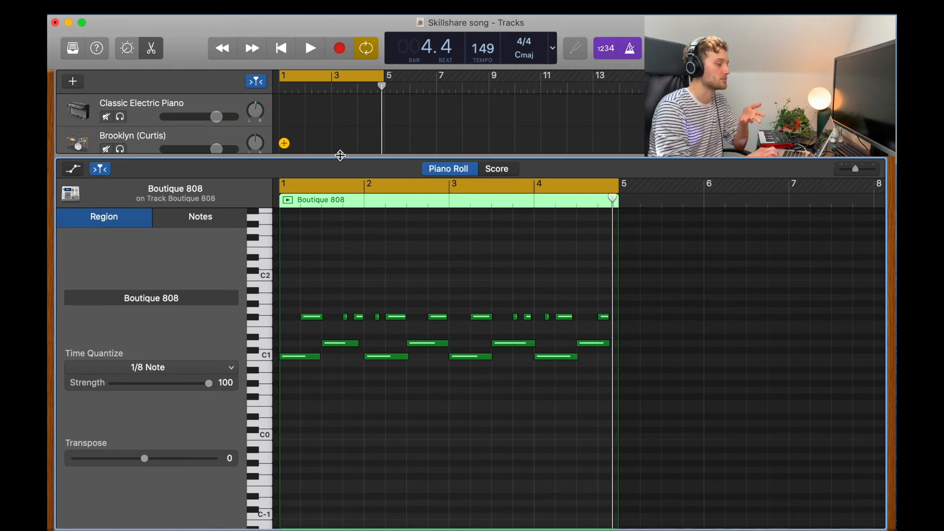
Enlarge the track area to reveal the Boutique 808 region, and select the two lower rows of drum notes from bar 1 to mid-bar 4
drag(340, 155, 340, 174)
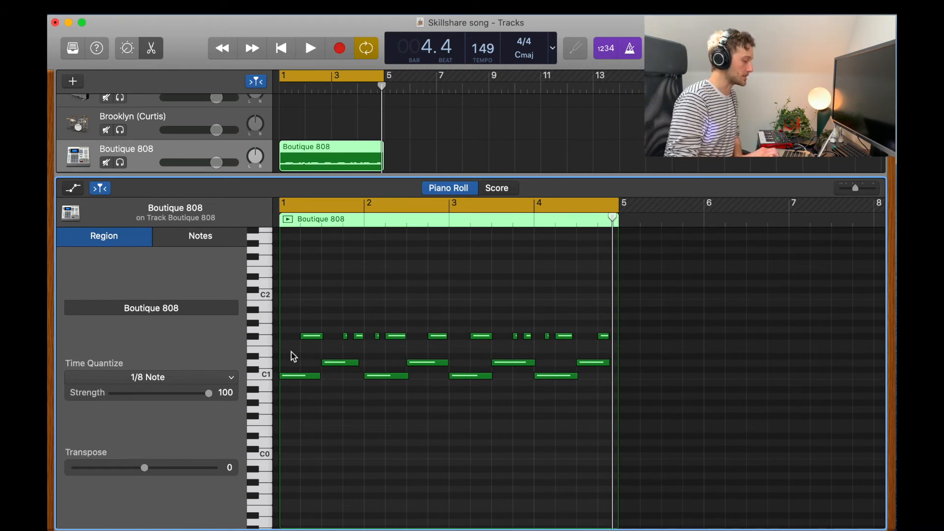
drag(290, 353, 562, 417)
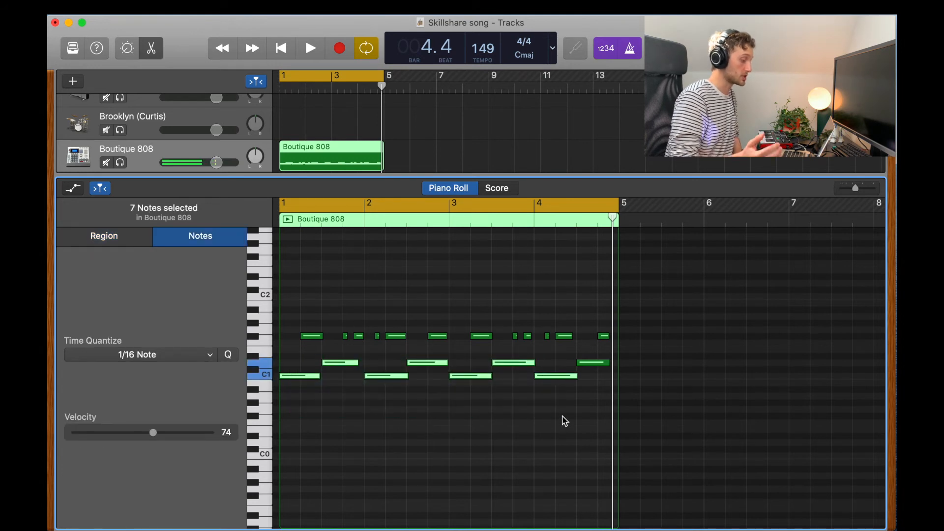